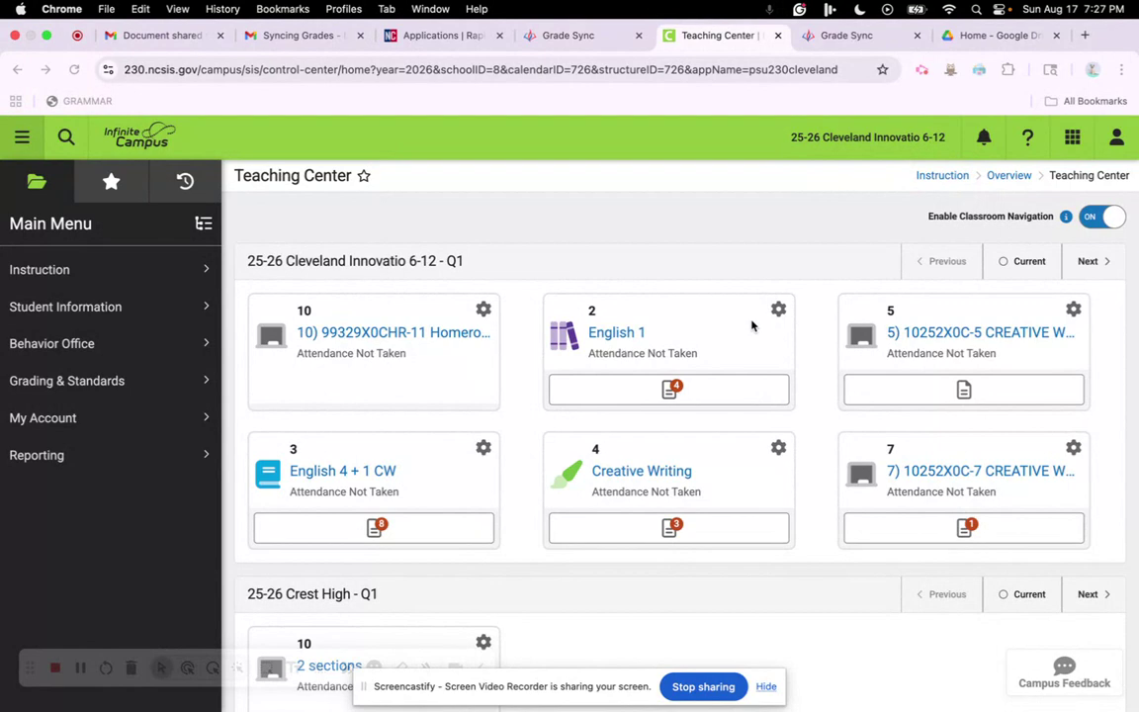
# - Open the grade book of the period 2 English 1 class and expand its settings
pyautogui.click(766, 687)
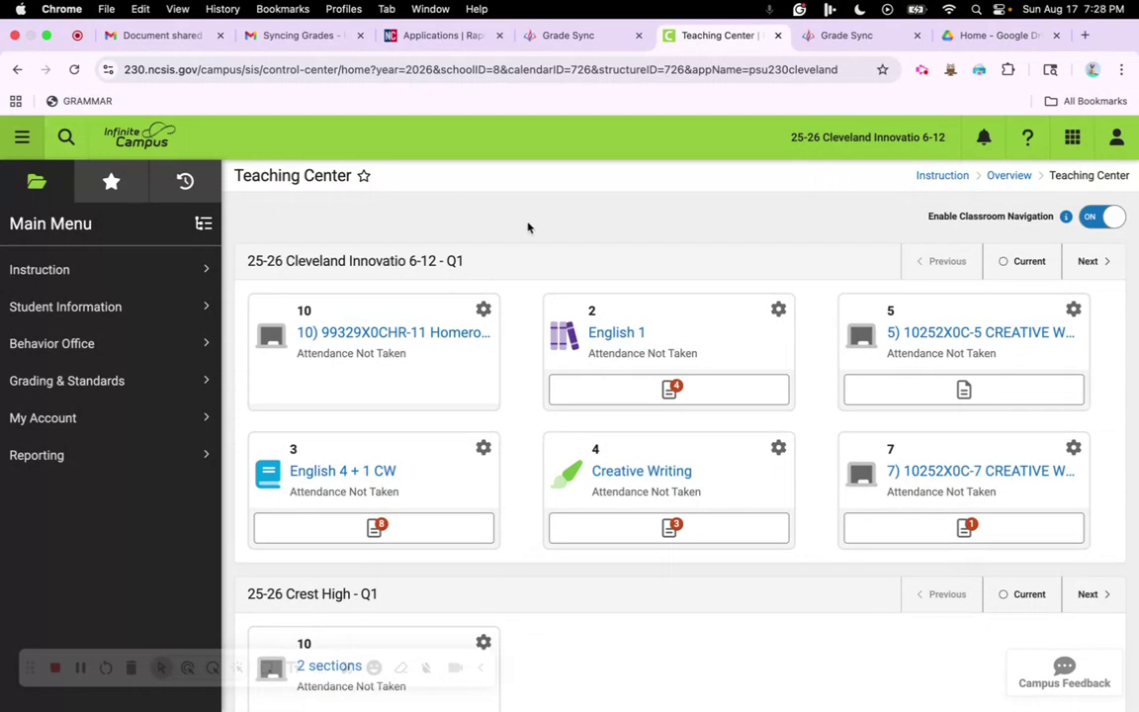
pyautogui.click(598, 334)
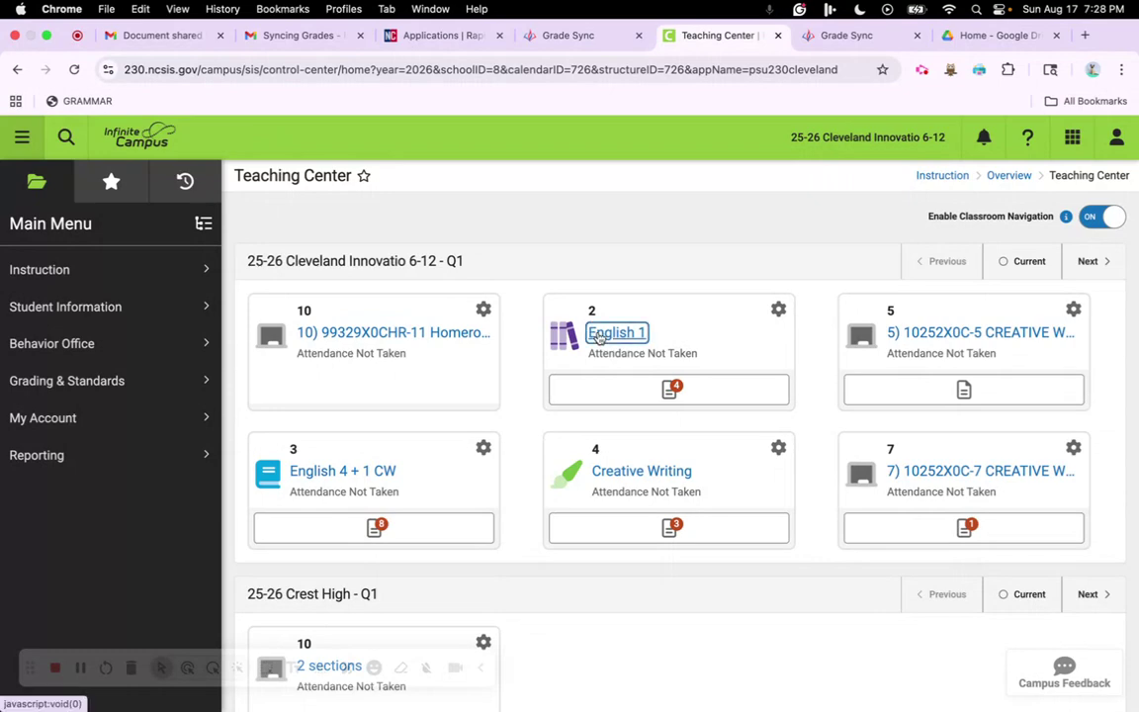
pyautogui.click(661, 384)
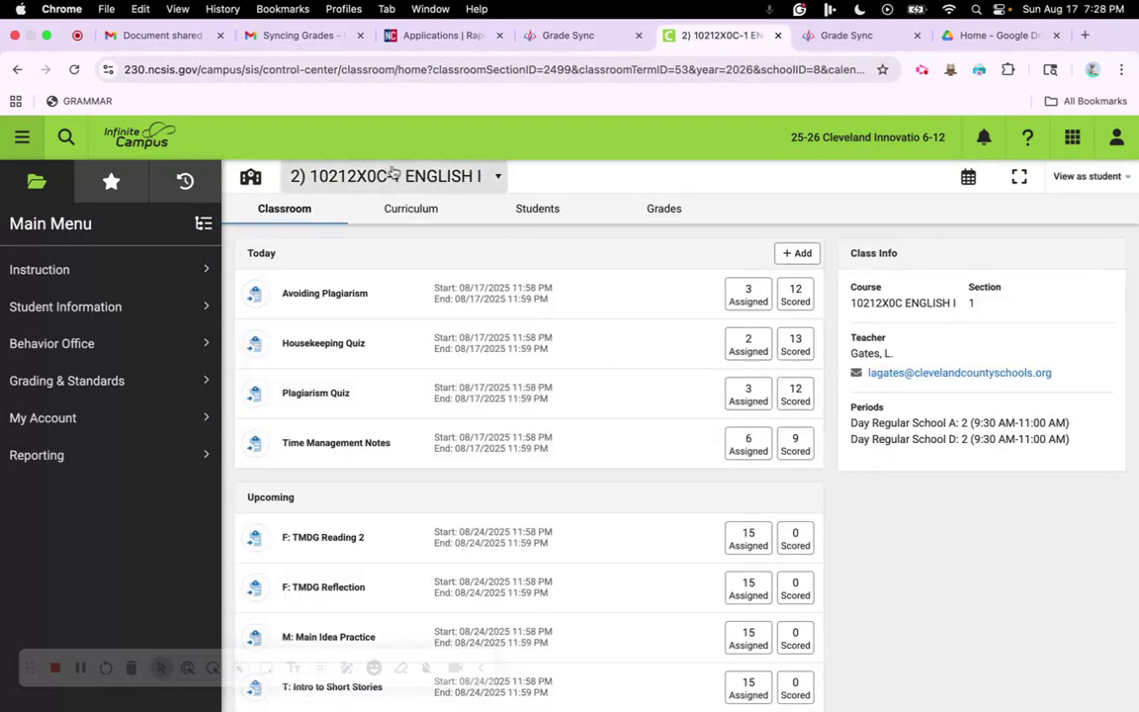
pyautogui.click(673, 214)
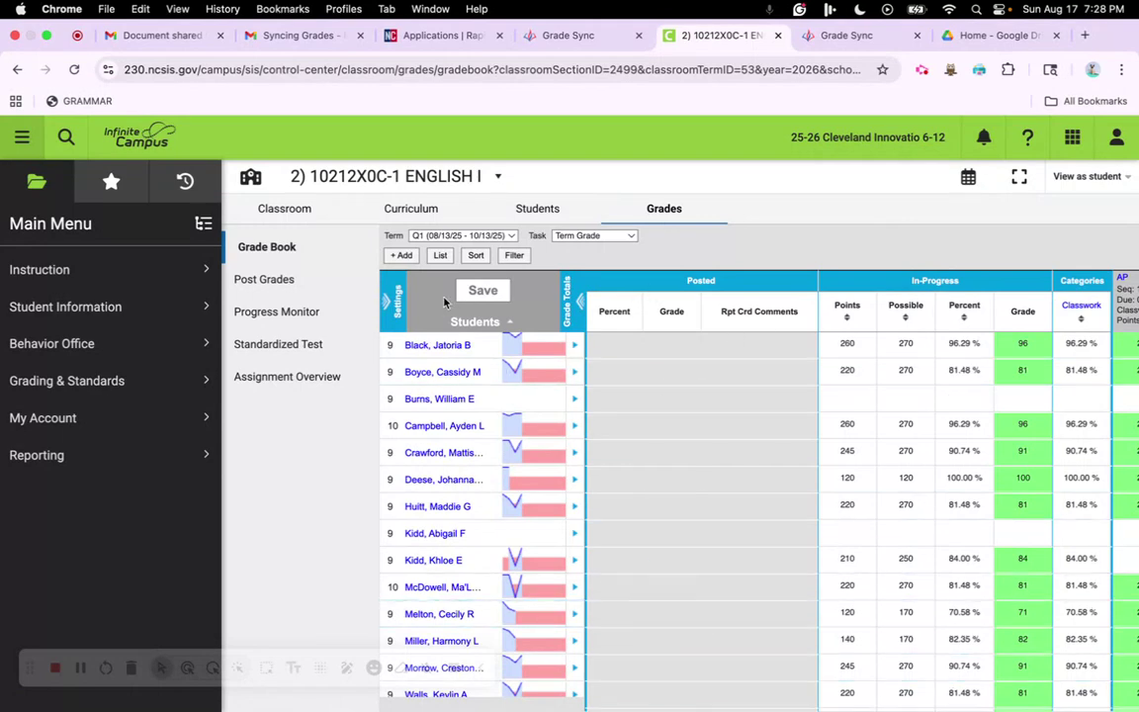
pyautogui.click(391, 302)
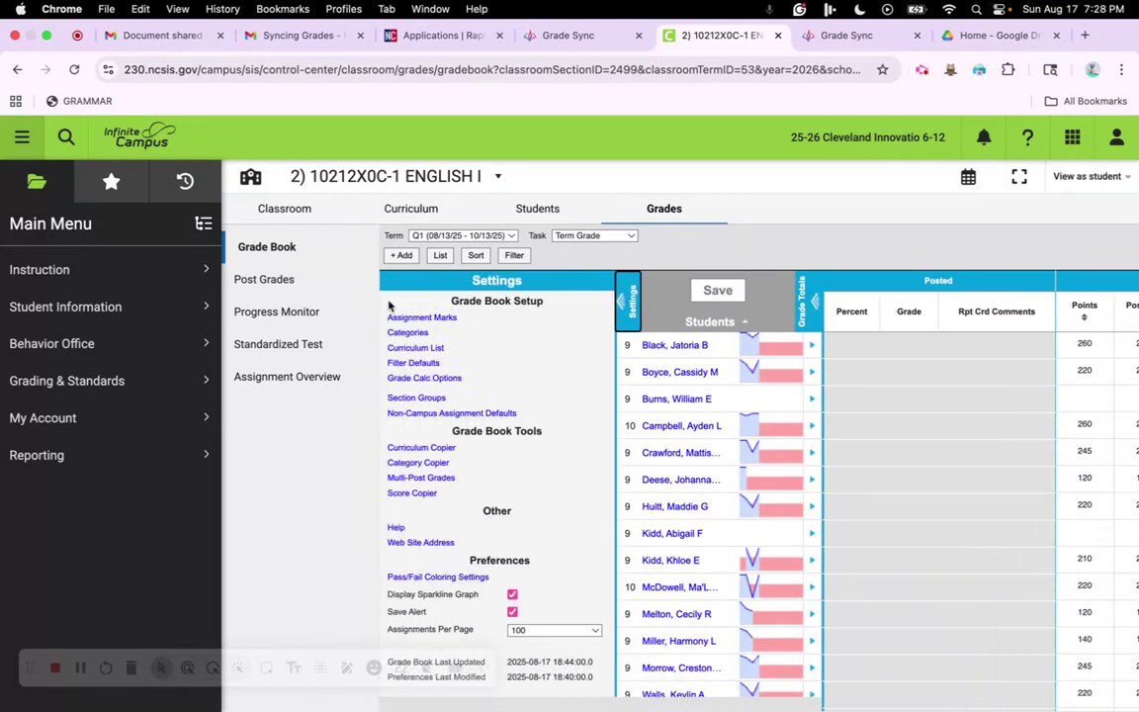
# - In the Non-Campus Assignment Defaults, choose Term Grade as the default standard/grading task and save
pyautogui.click(487, 414)
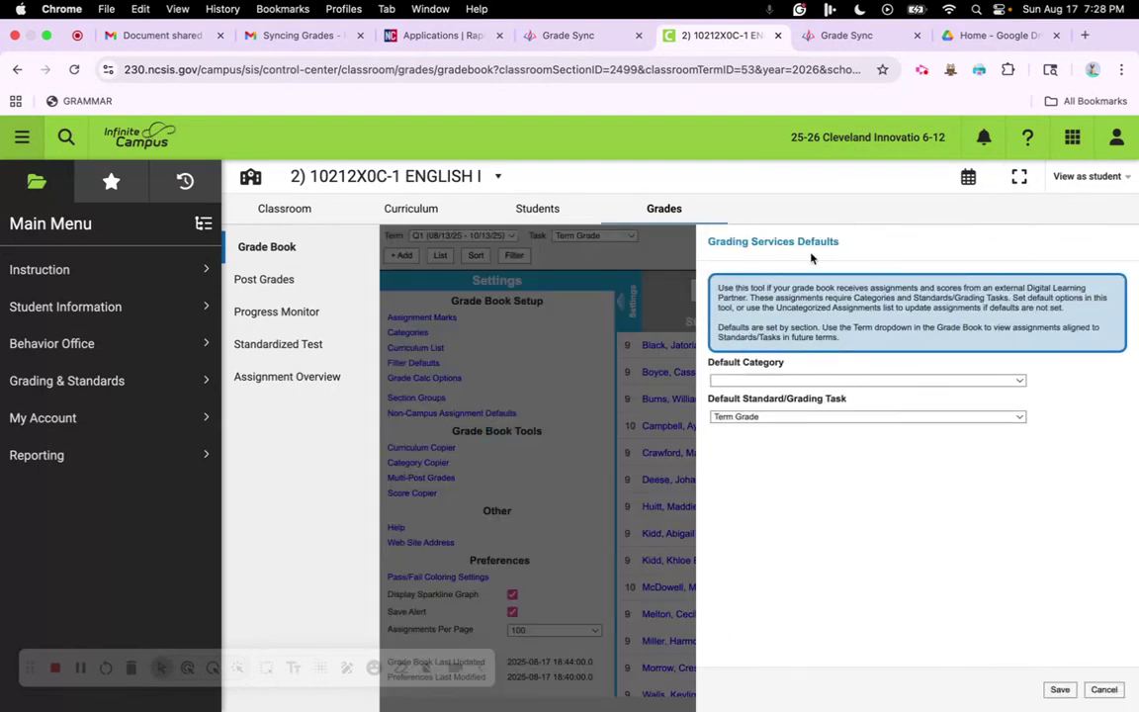
pyautogui.click(772, 416)
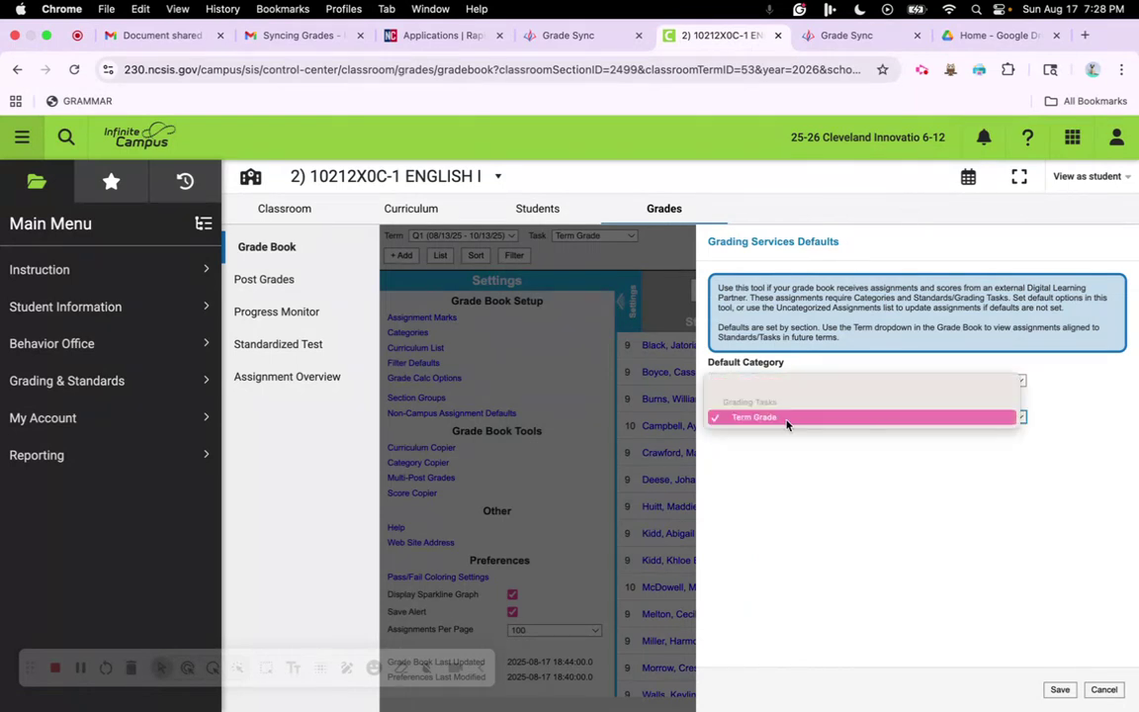
pyautogui.click(786, 425)
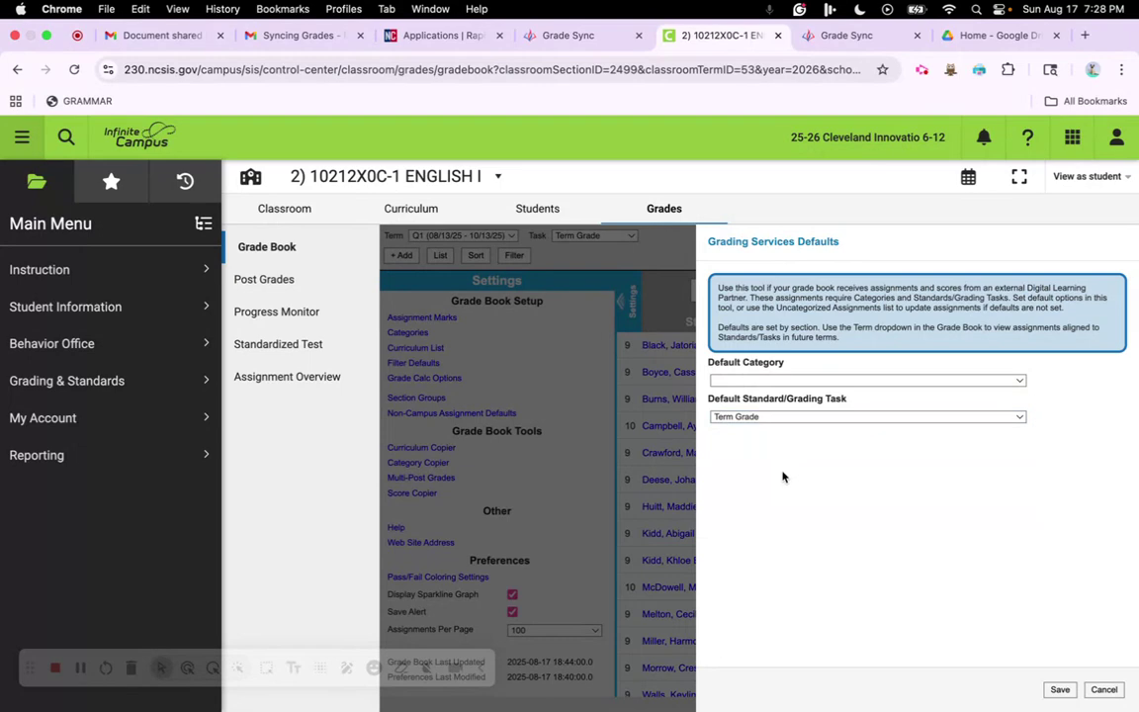
pyautogui.click(1063, 694)
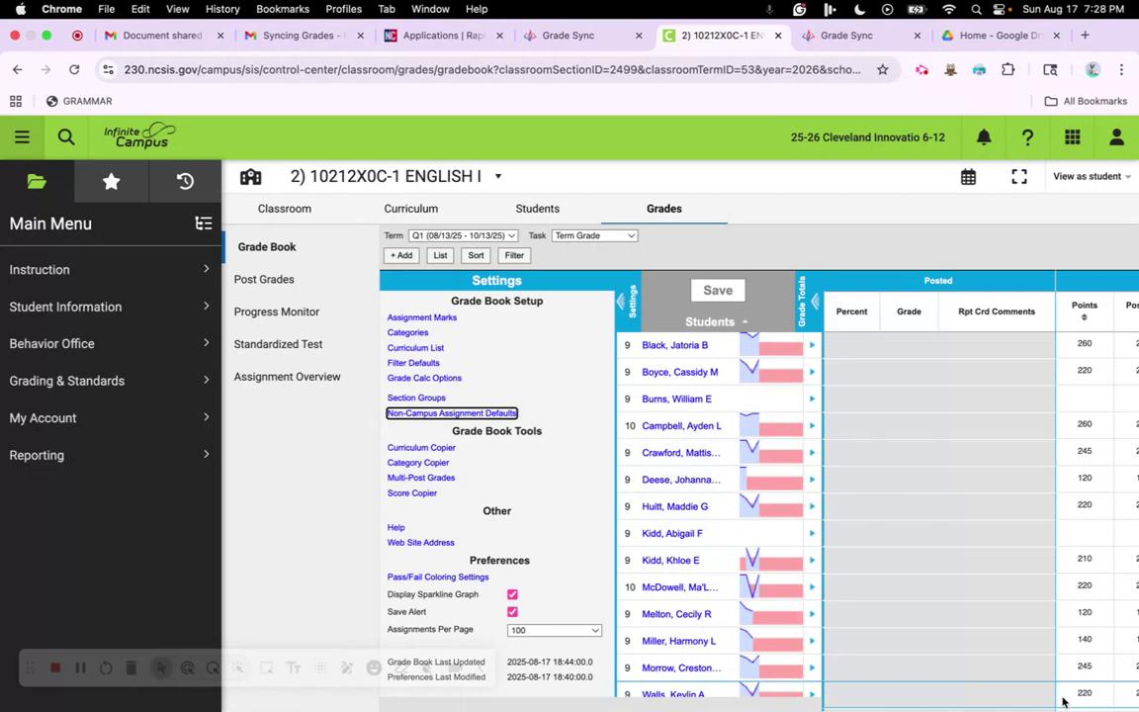
# - Set the weight of the Classwork category to 60 for all sections and save it
pyautogui.click(408, 333)
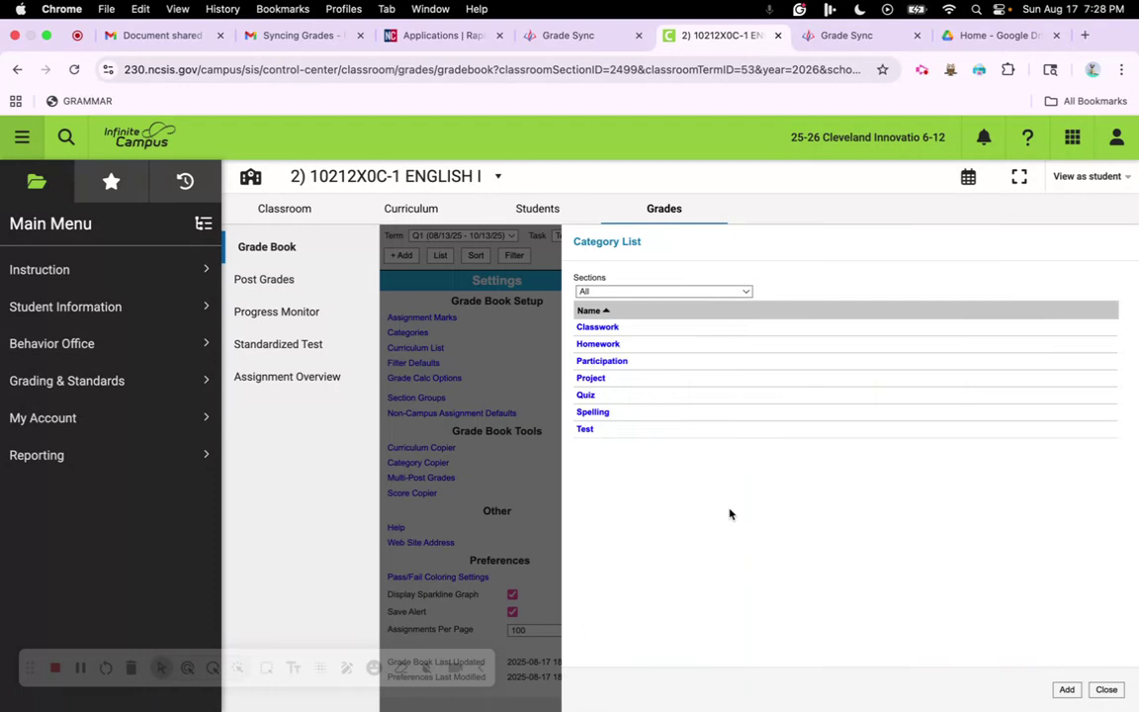
pyautogui.click(593, 327)
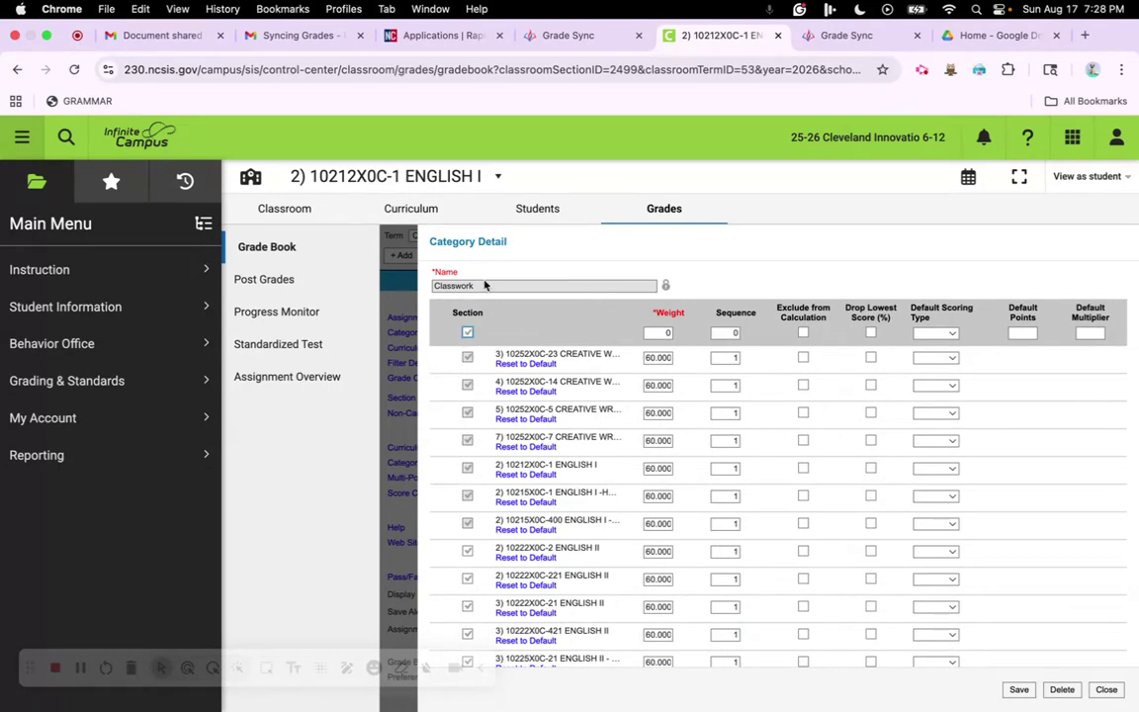
pyautogui.scroll(-5, 569, 571)
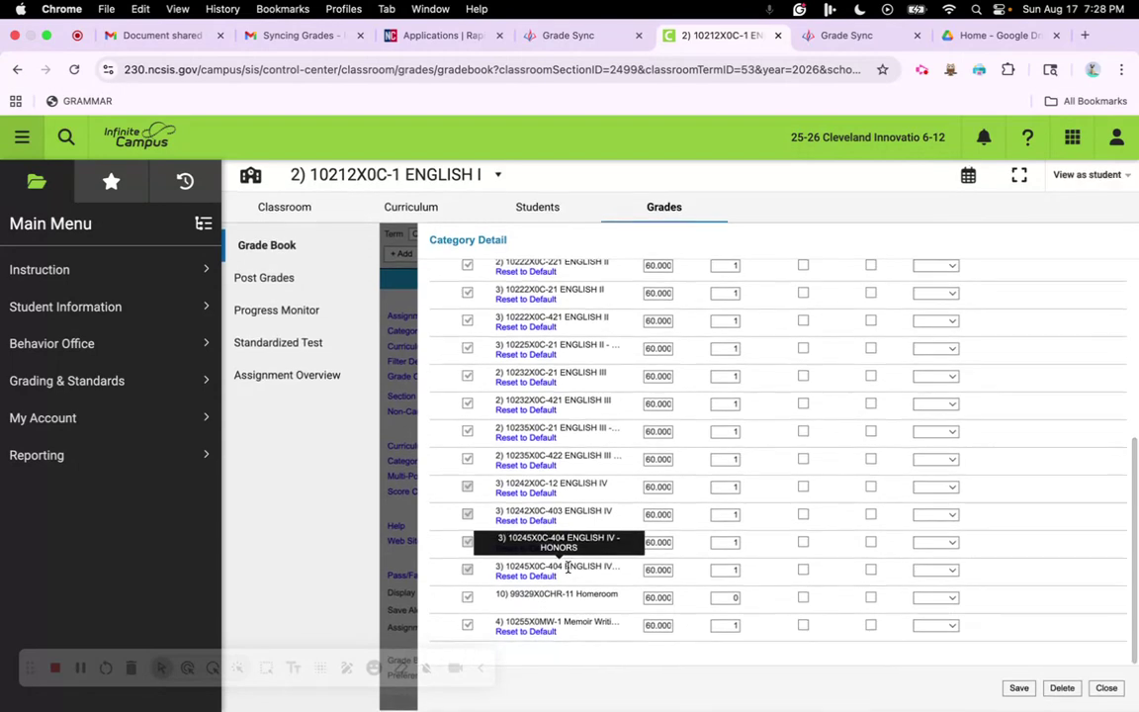
pyautogui.scroll(5, 484, 524)
pyautogui.click(658, 332)
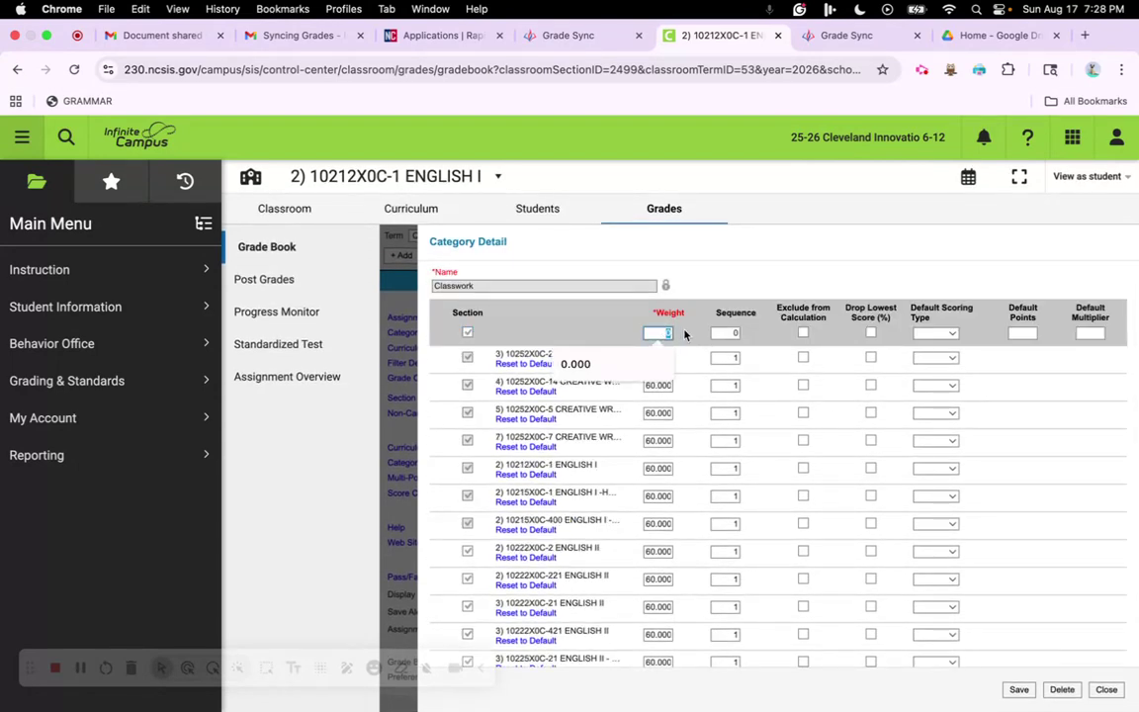
pyautogui.write('60')
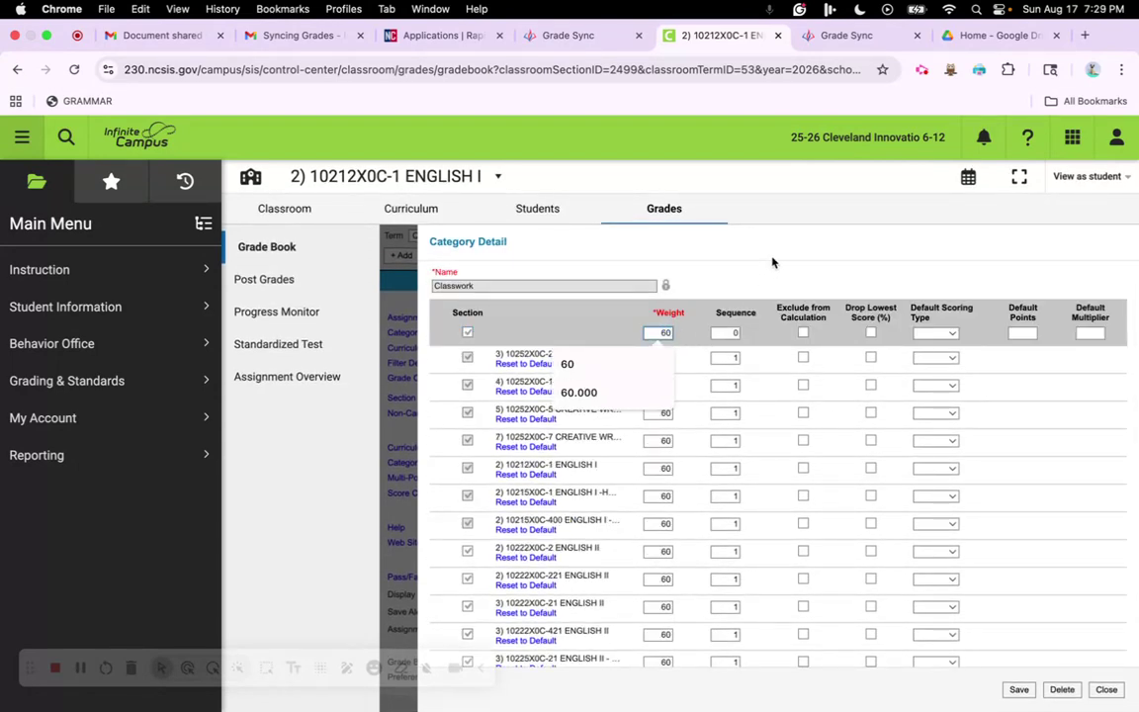
pyautogui.click(773, 262)
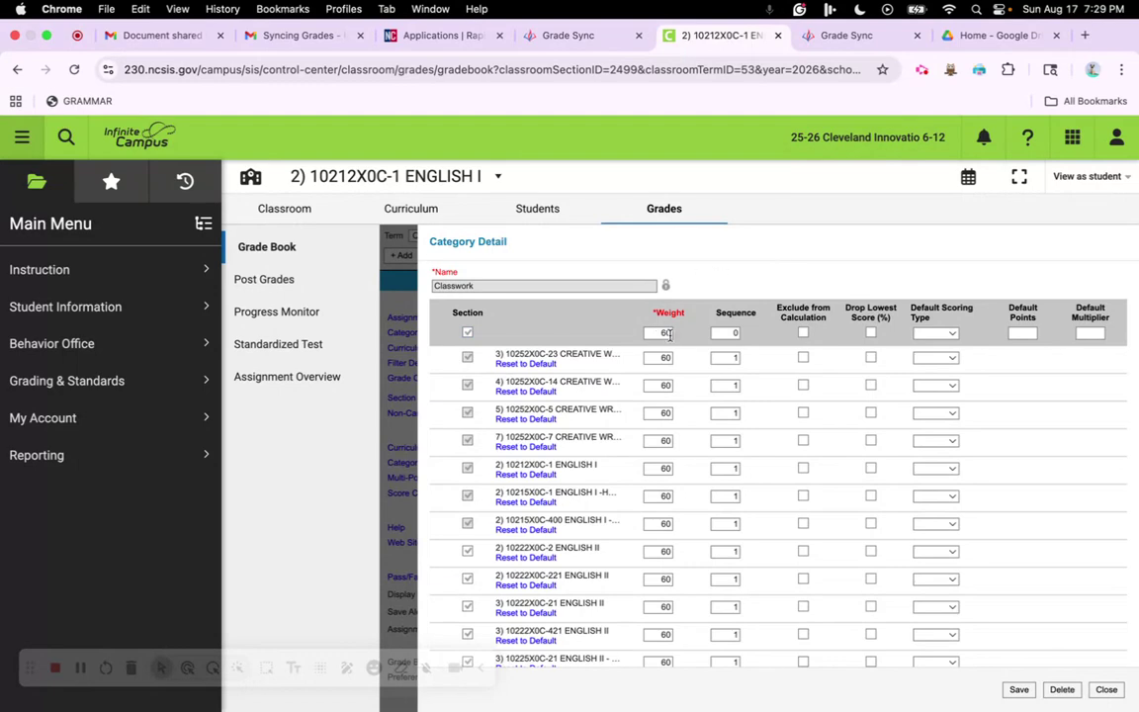
pyautogui.scroll(-5, 656, 490)
pyautogui.scroll(5, 672, 490)
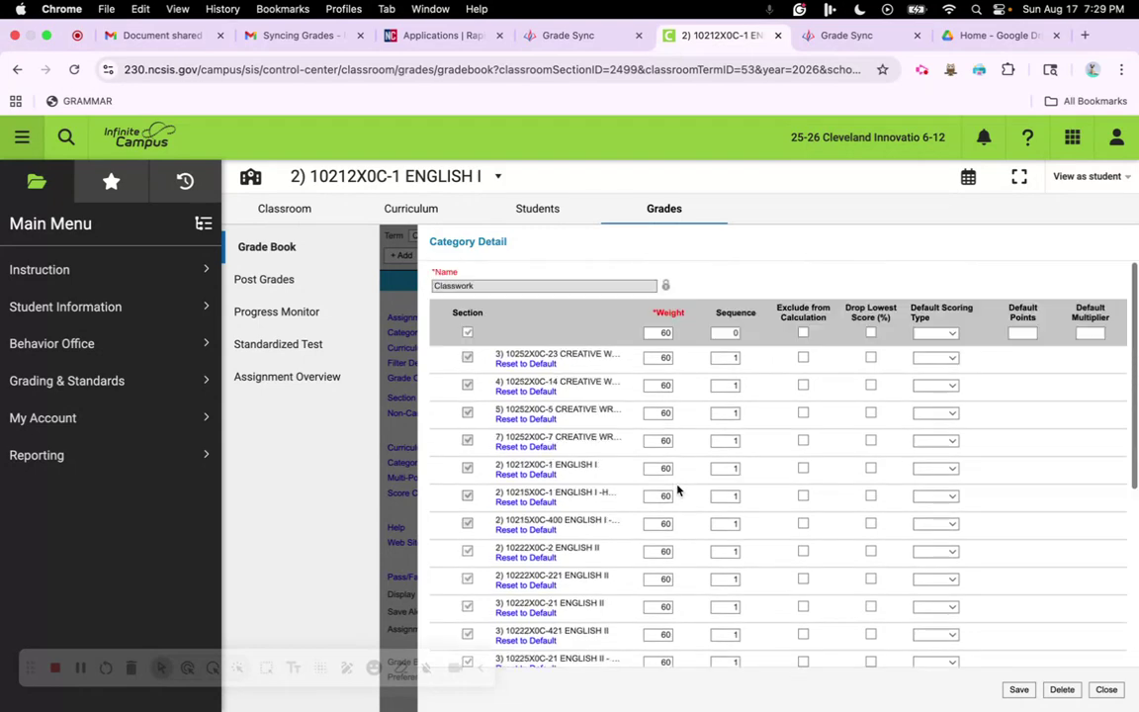
pyautogui.click(1020, 689)
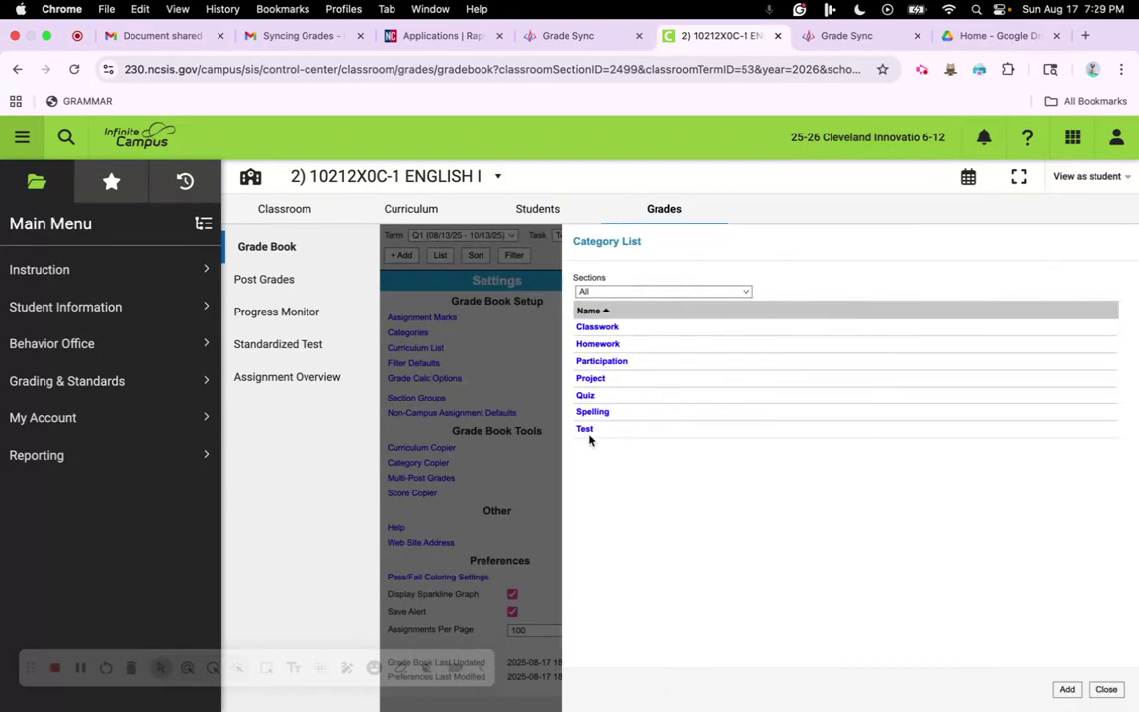
# - Set the weight of the Test category to 40 for all sections, save it and close the category list
pyautogui.click(585, 431)
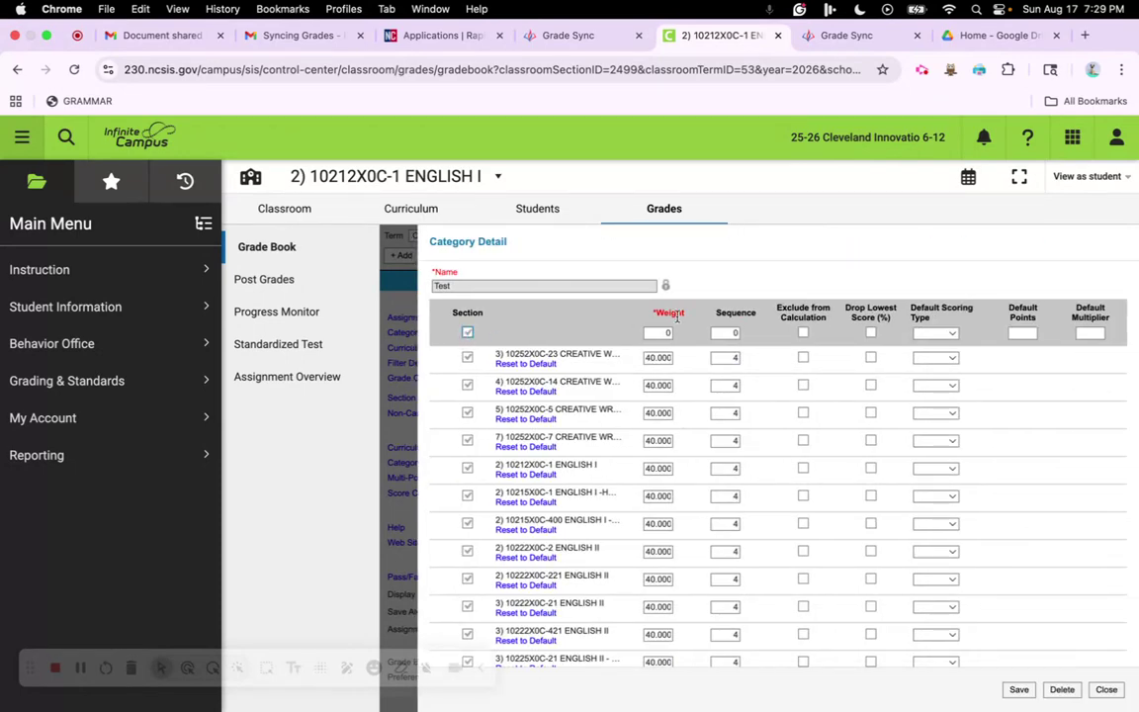
pyautogui.doubleClick(660, 334)
pyautogui.write('40')
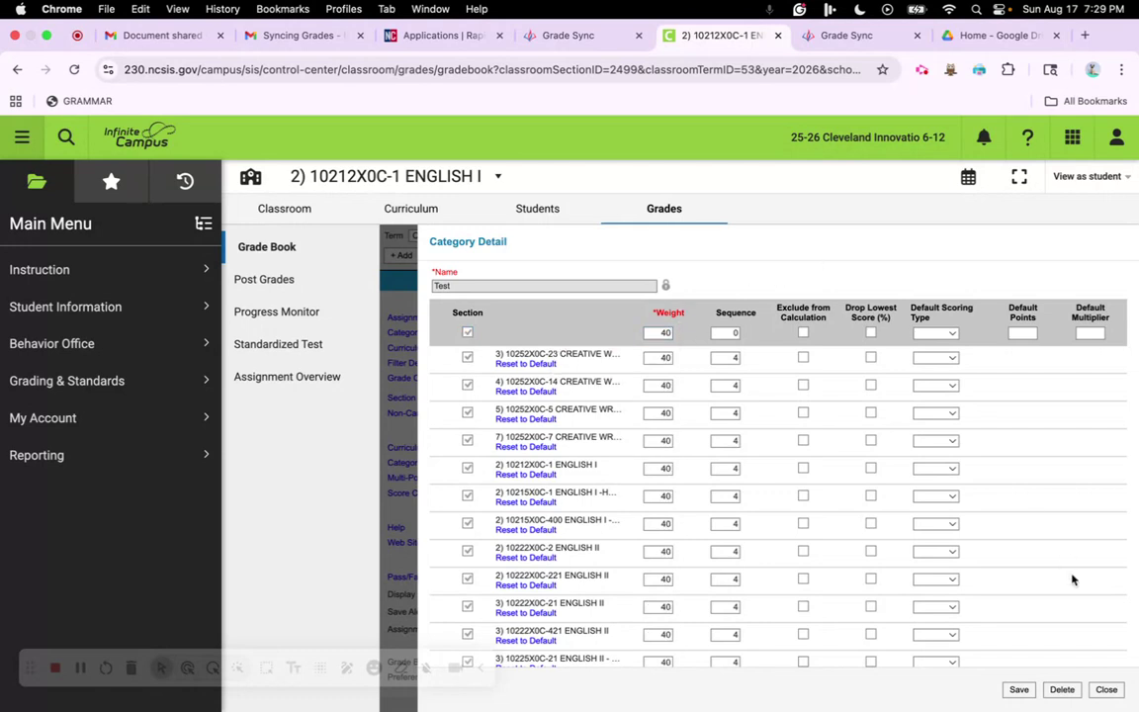
pyautogui.click(1022, 692)
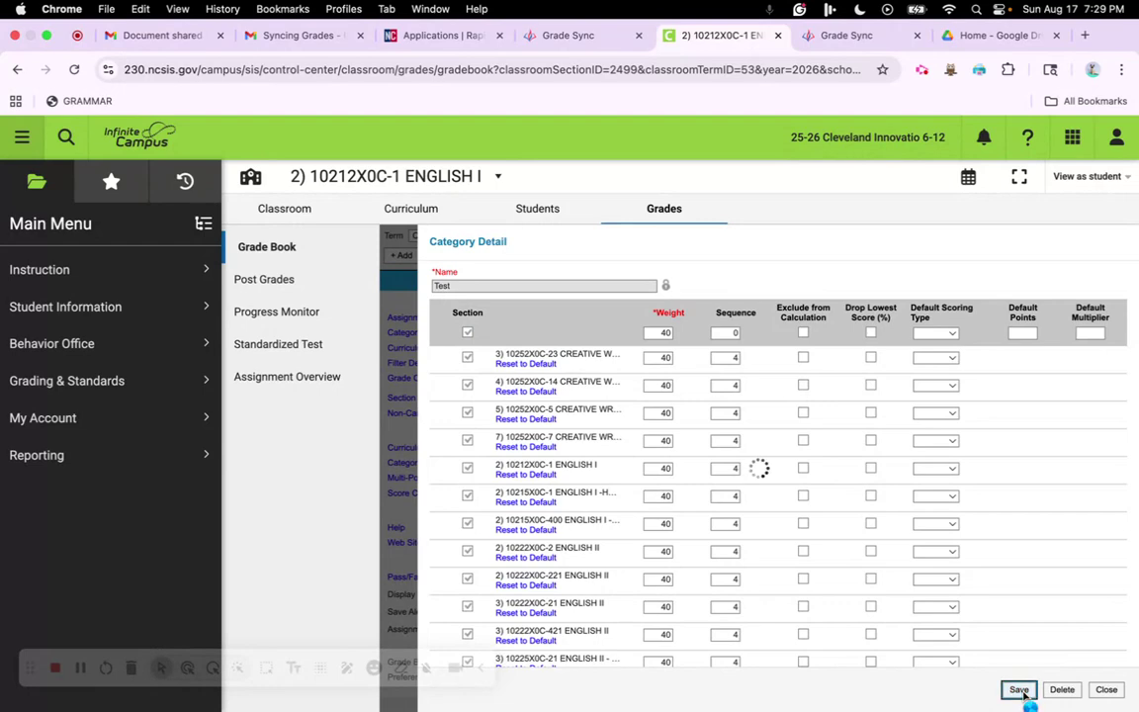
pyautogui.click(1107, 690)
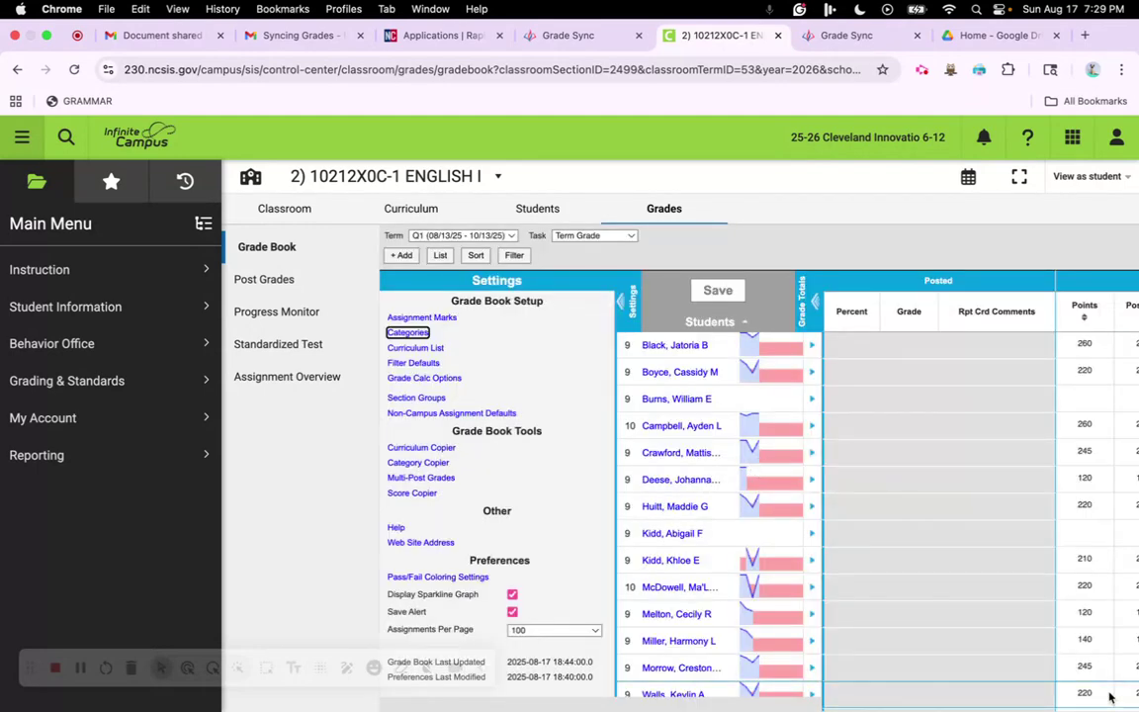
# - Switch to Canvas and open the Assignments page of the ENGLISH I Fall 2025 course
pyautogui.click(440, 35)
pyautogui.click(741, 397)
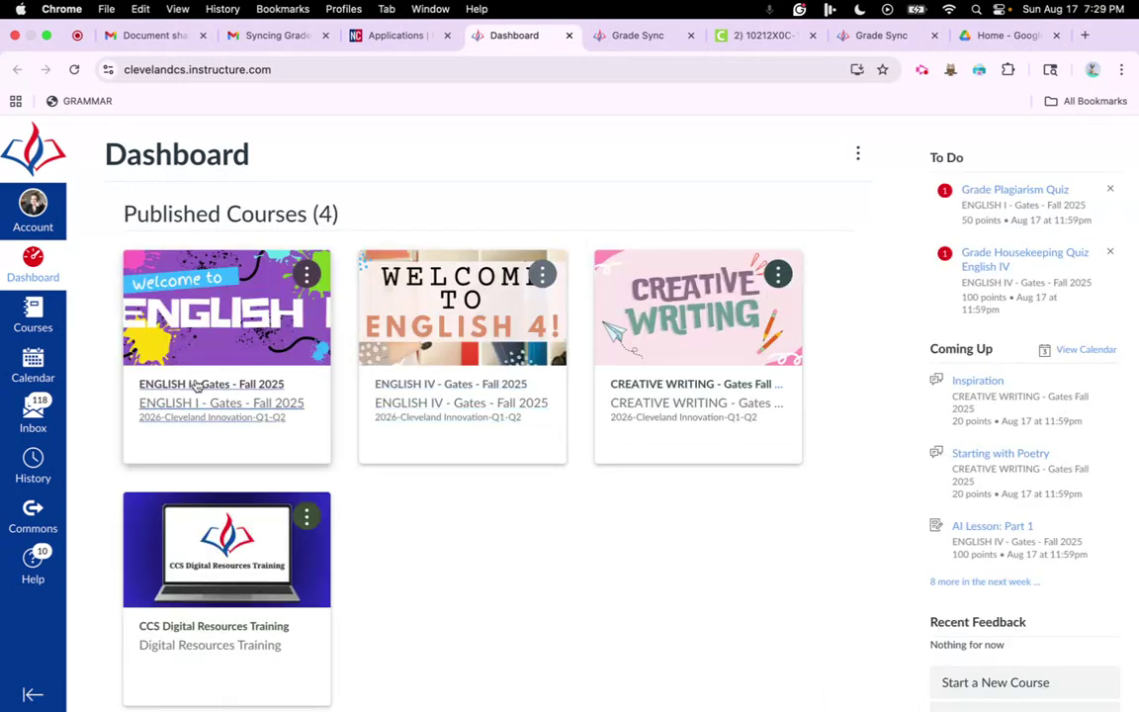
pyautogui.click(195, 386)
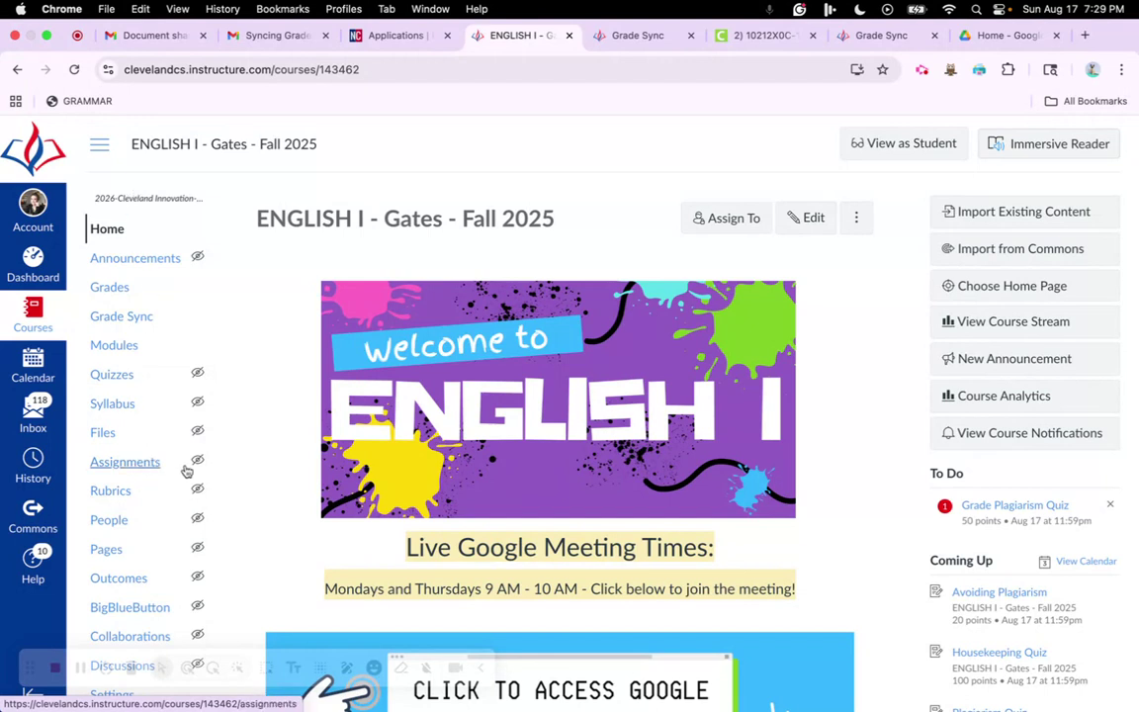
pyautogui.click(127, 474)
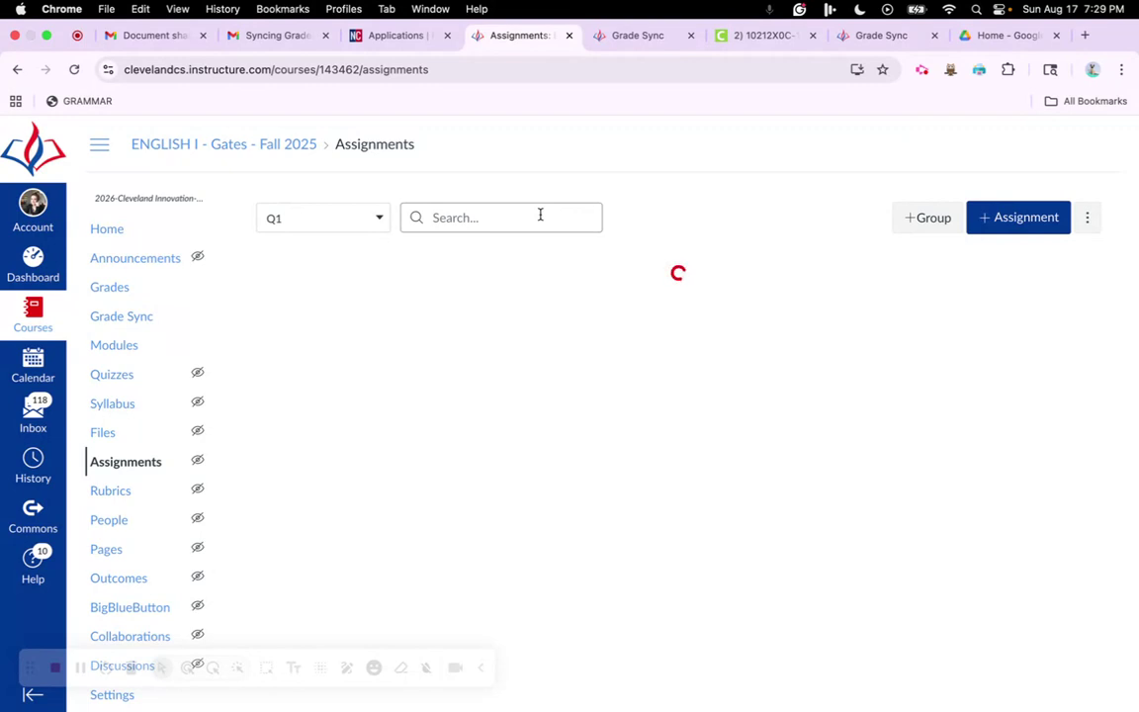
pyautogui.click(740, 41)
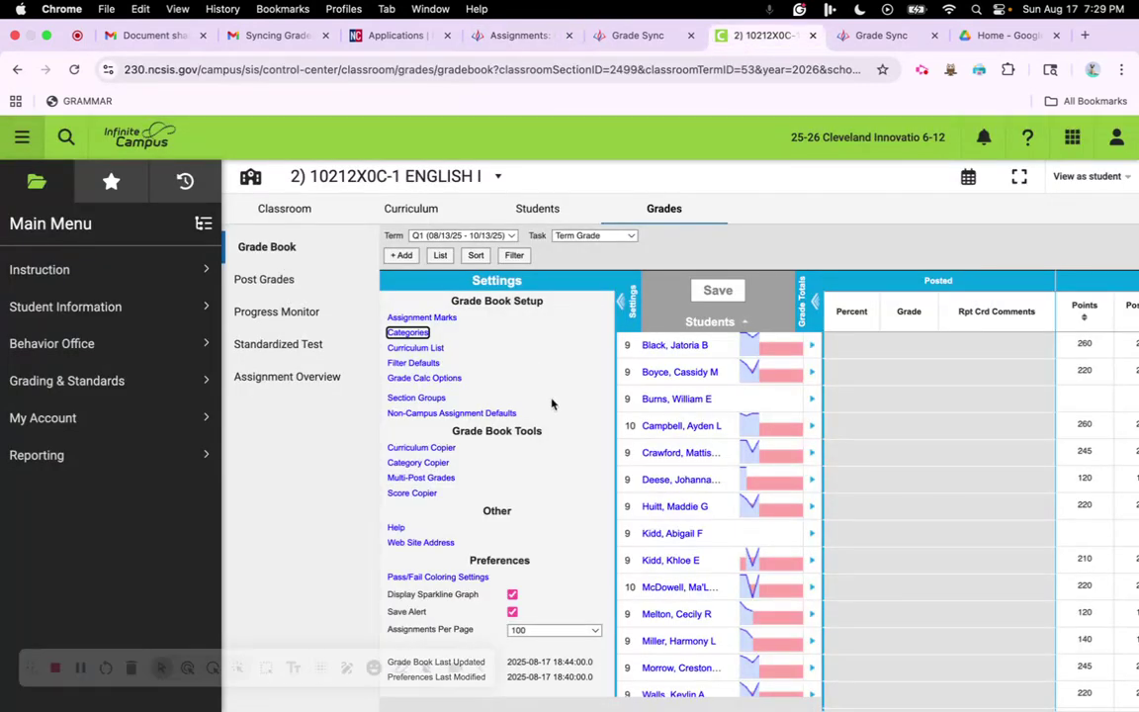
pyautogui.click(520, 38)
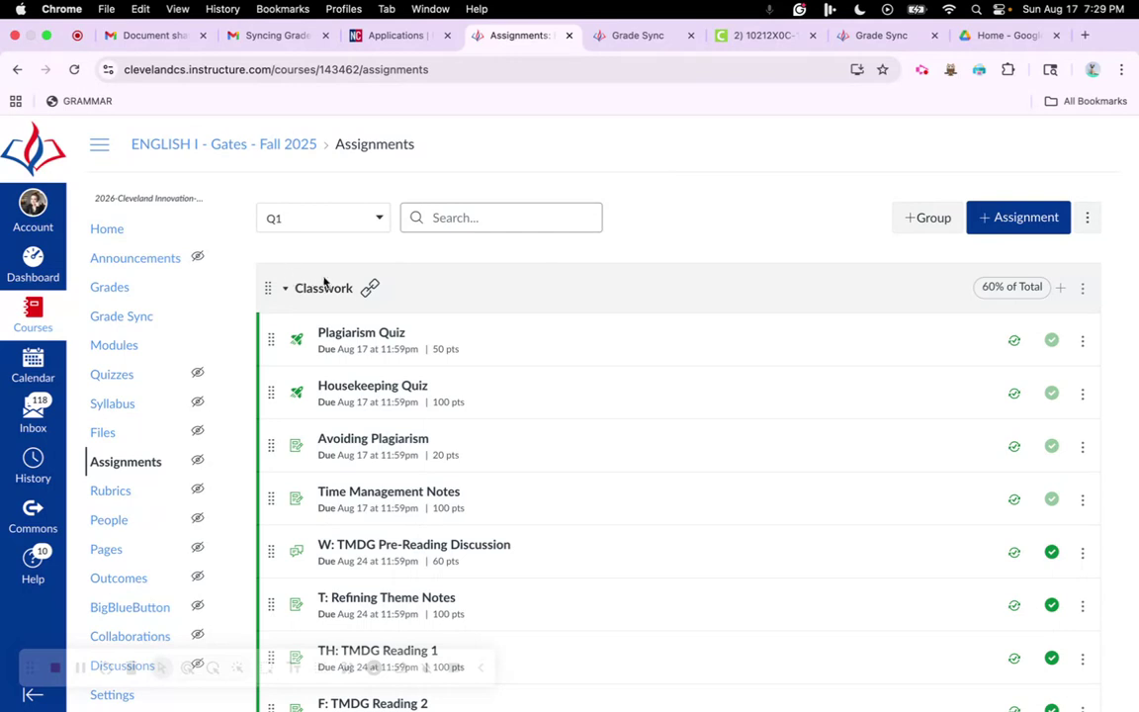
# - Edit the Classwork assignment group to count for 60% of the total grade and save it
pyautogui.click(1084, 289)
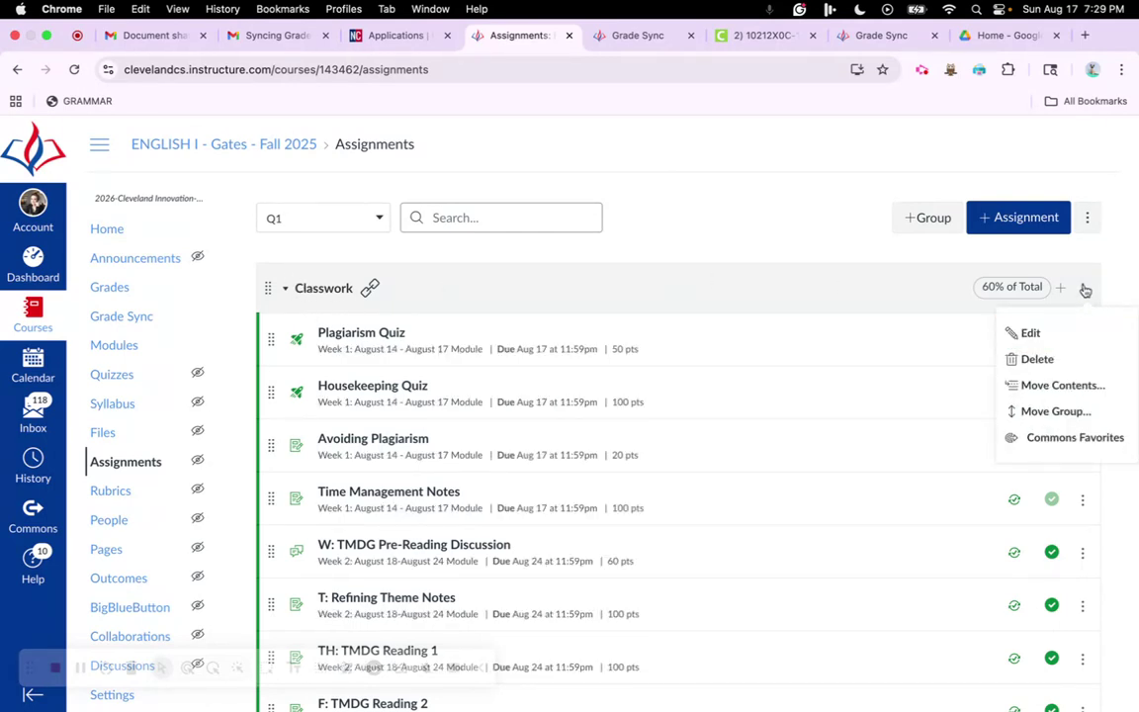
pyautogui.click(1054, 333)
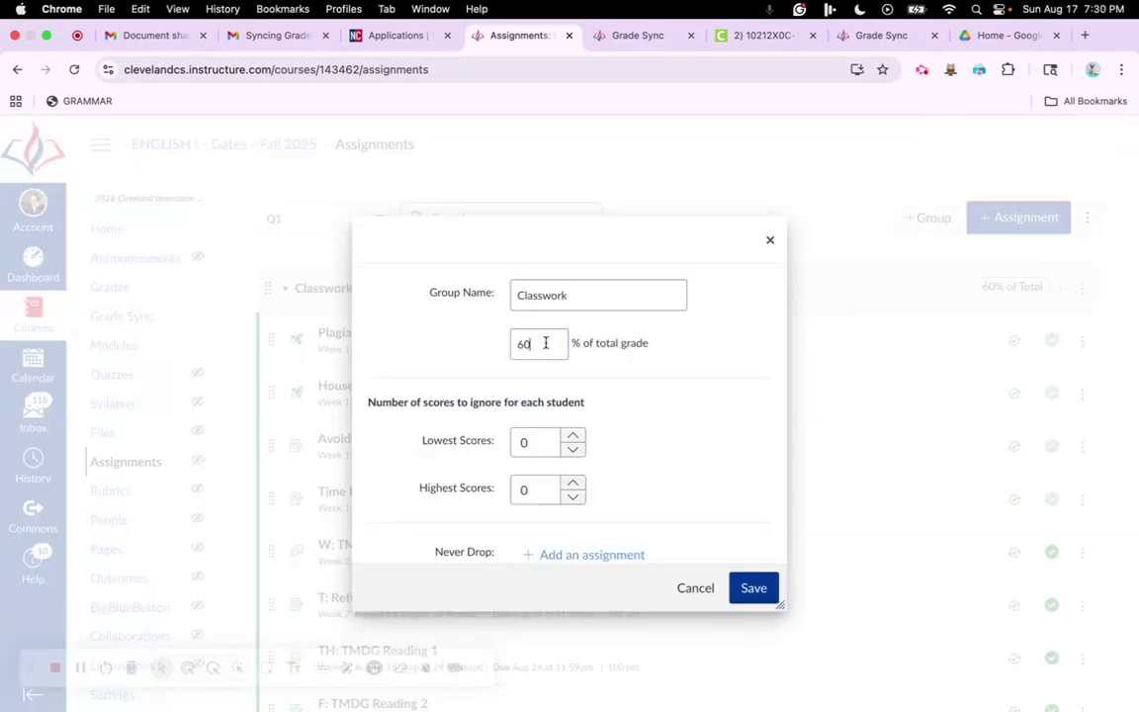
pyautogui.moveTo(544, 344); pyautogui.dragTo(489, 346)
pyautogui.write('6')
pyautogui.scroll(-1, 548, 380)
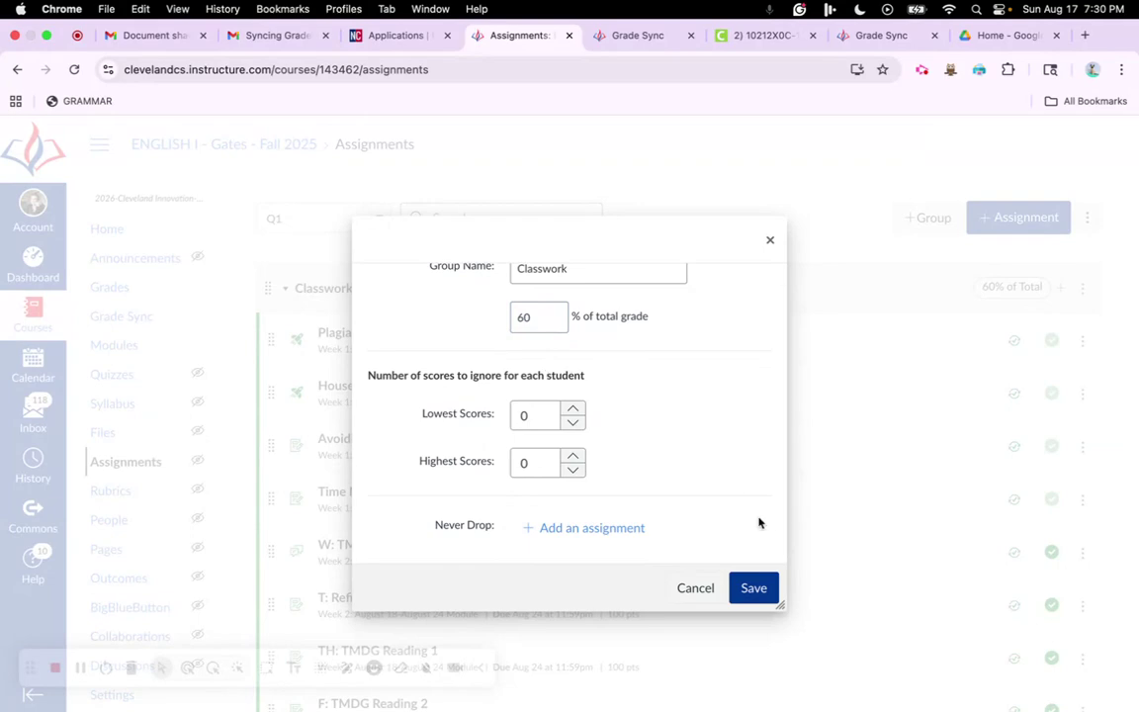
pyautogui.click(755, 588)
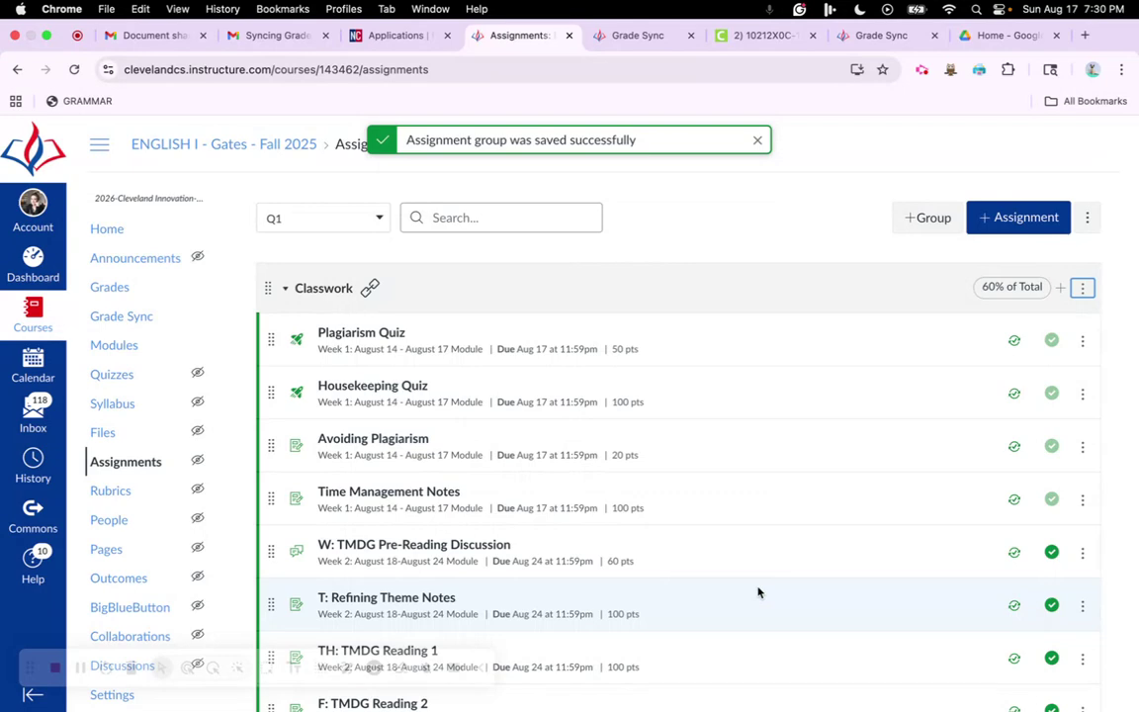
# - Search the Assignments page for "test" to check the test assignment groups and their weights
pyautogui.press('super+f')
pyautogui.write('test')
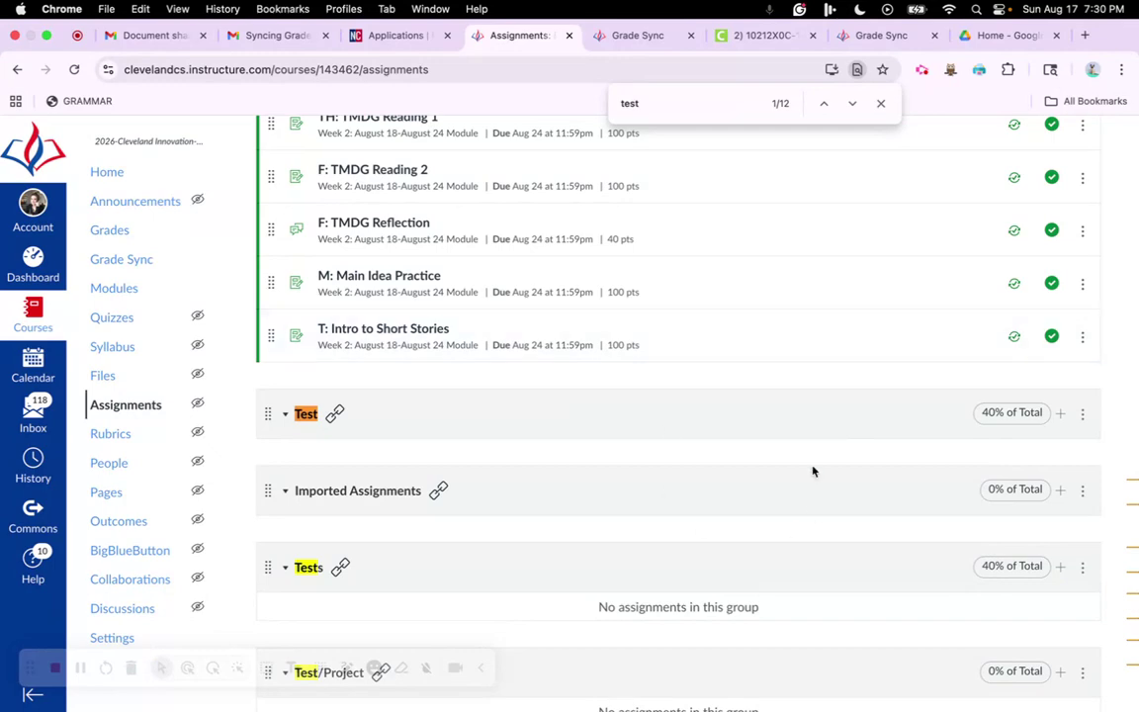
pyautogui.scroll(10, 685, 581)
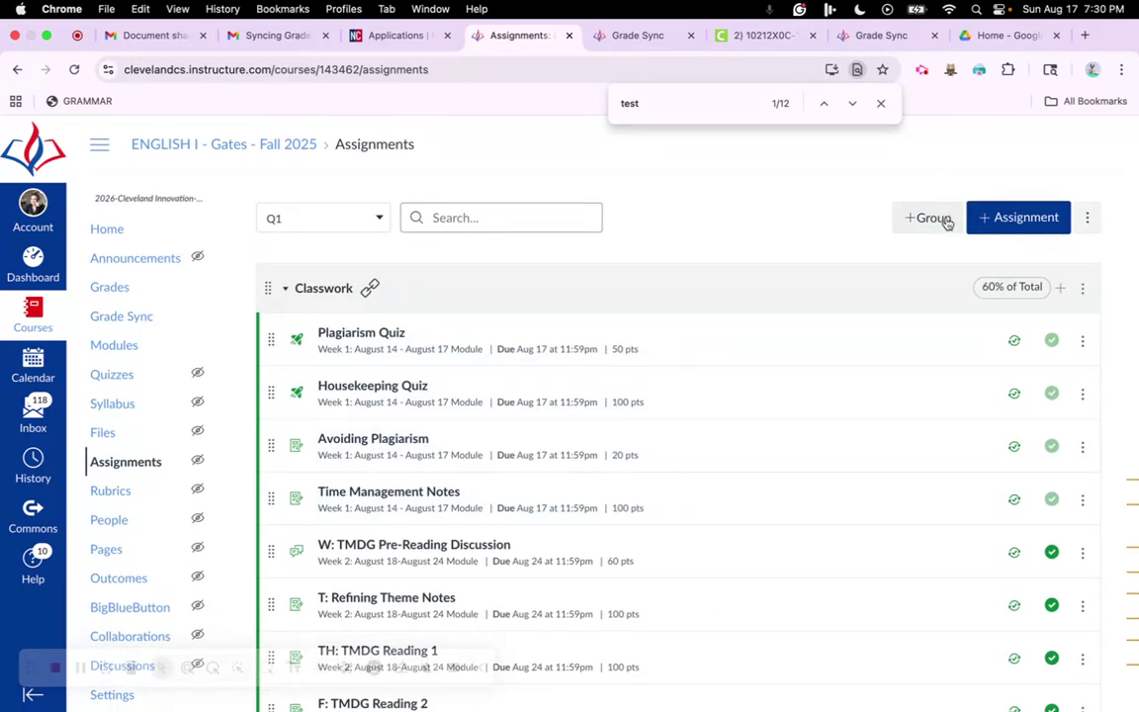
pyautogui.click(1004, 222)
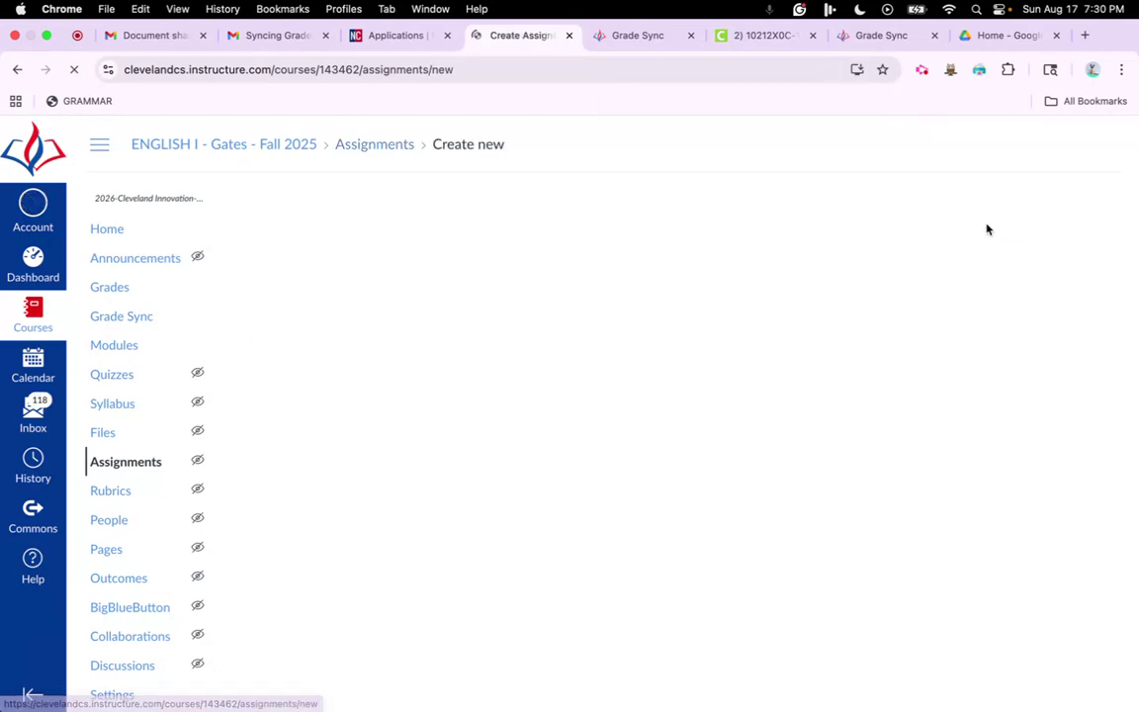
pyautogui.click(17, 69)
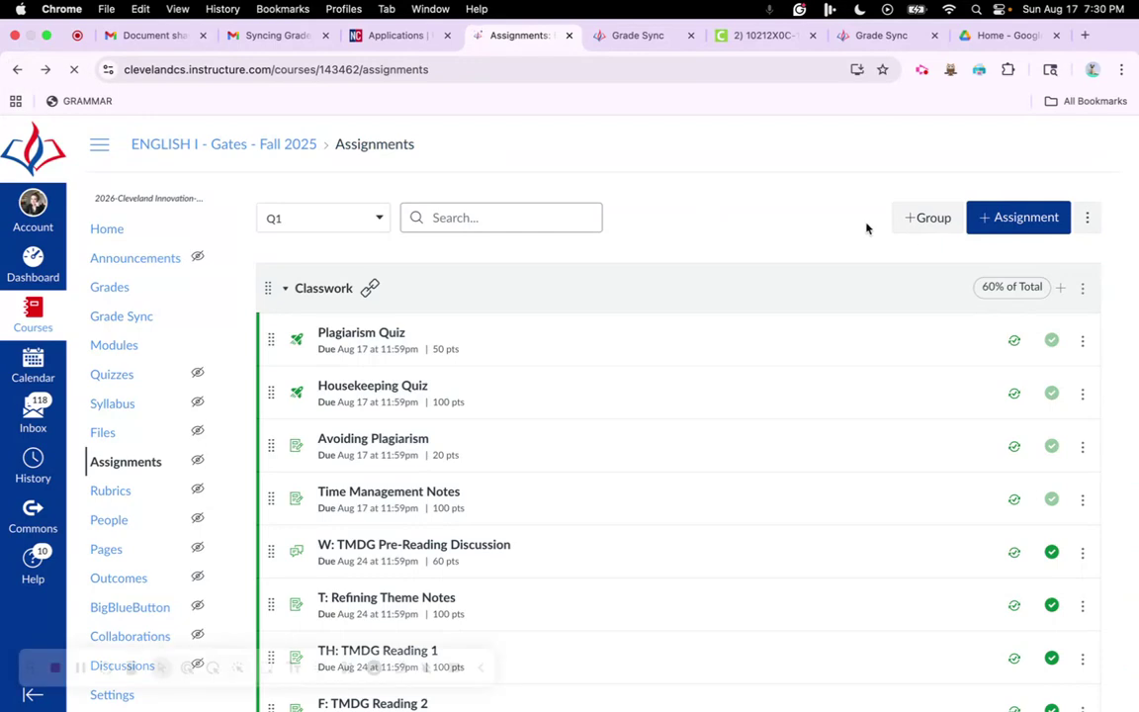
pyautogui.click(930, 220)
pyautogui.click(607, 395)
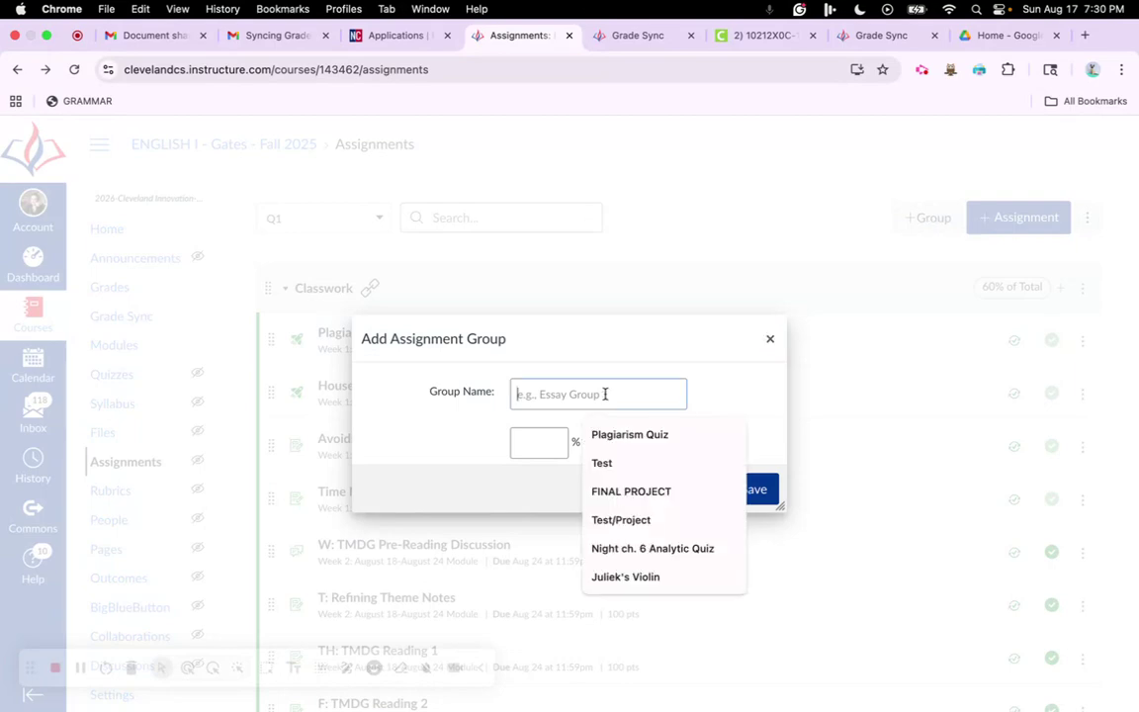
pyautogui.click(620, 462)
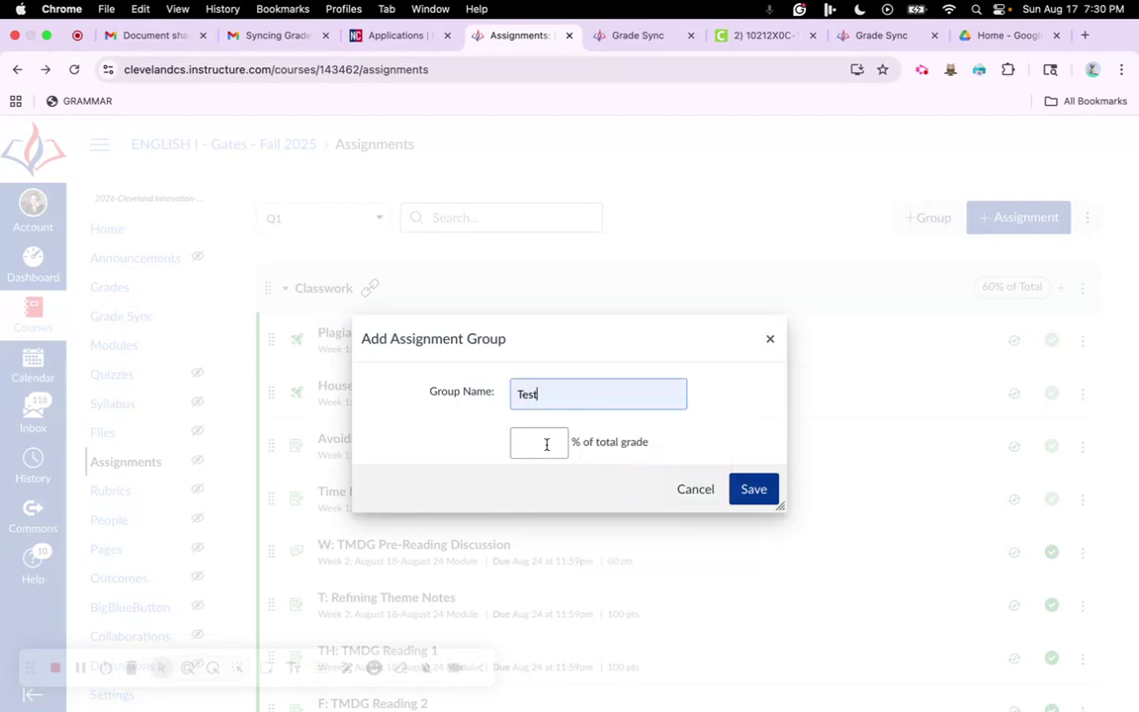
pyautogui.click(770, 340)
# - Look through the assignment groups and search the page for "test"
pyautogui.scroll(-5, 725, 491)
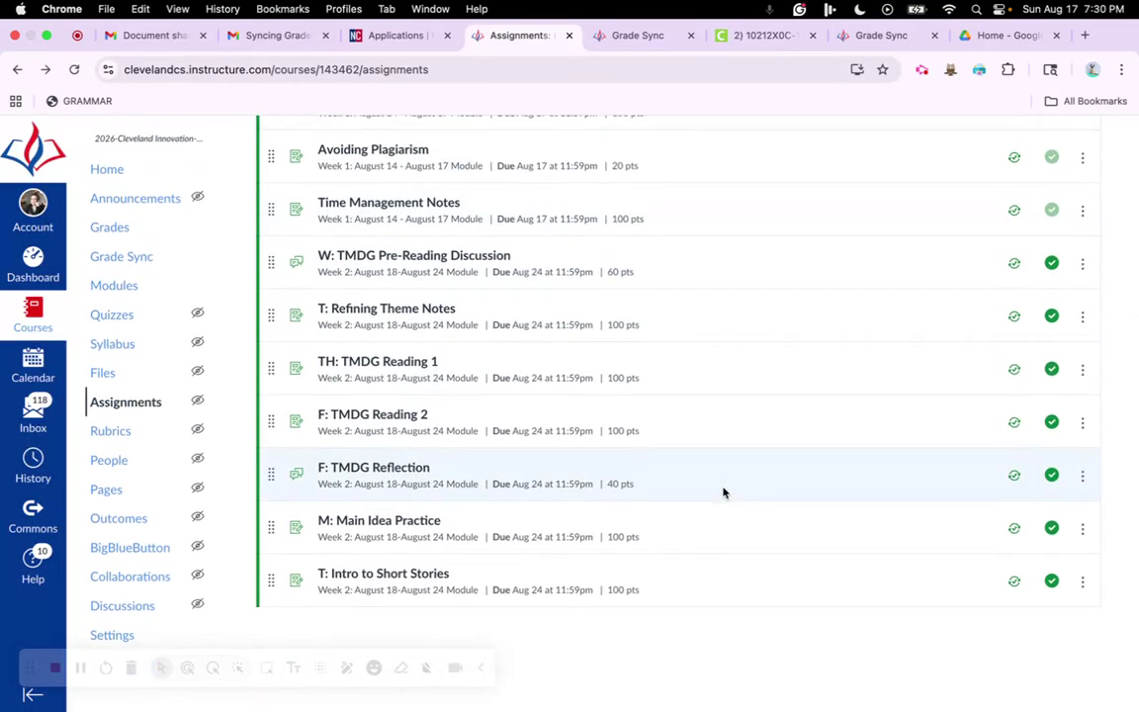
pyautogui.press('super+f')
pyautogui.write('test')
pyautogui.scroll(5, 723, 492)
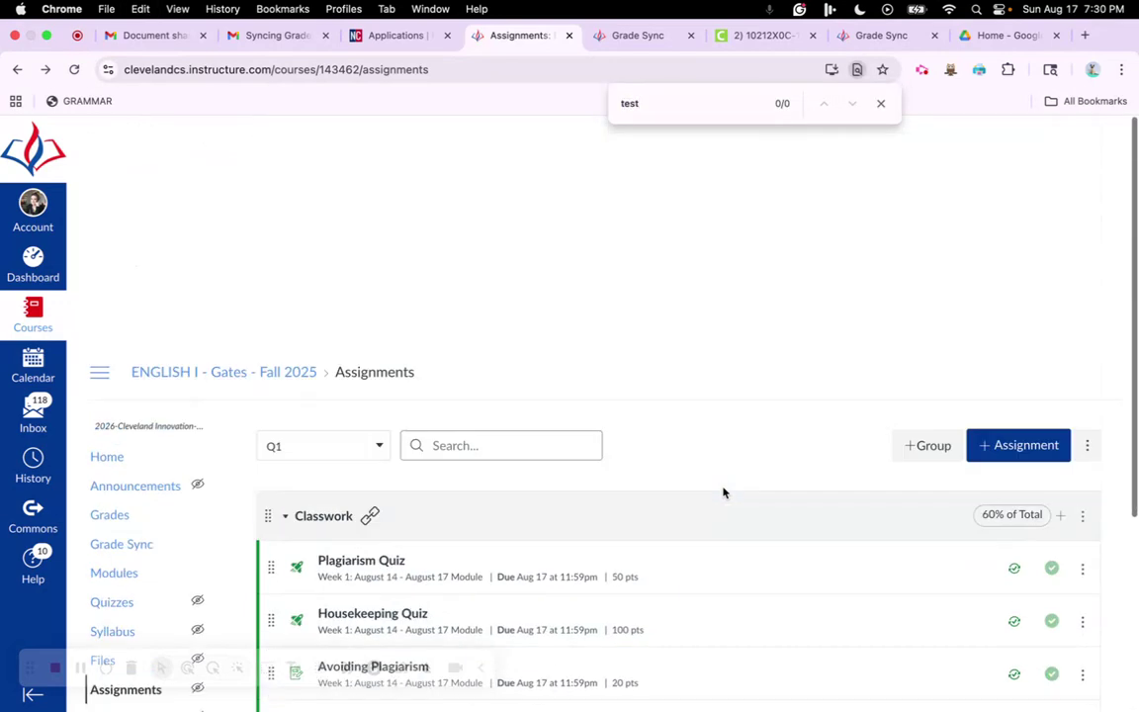
pyautogui.click(881, 103)
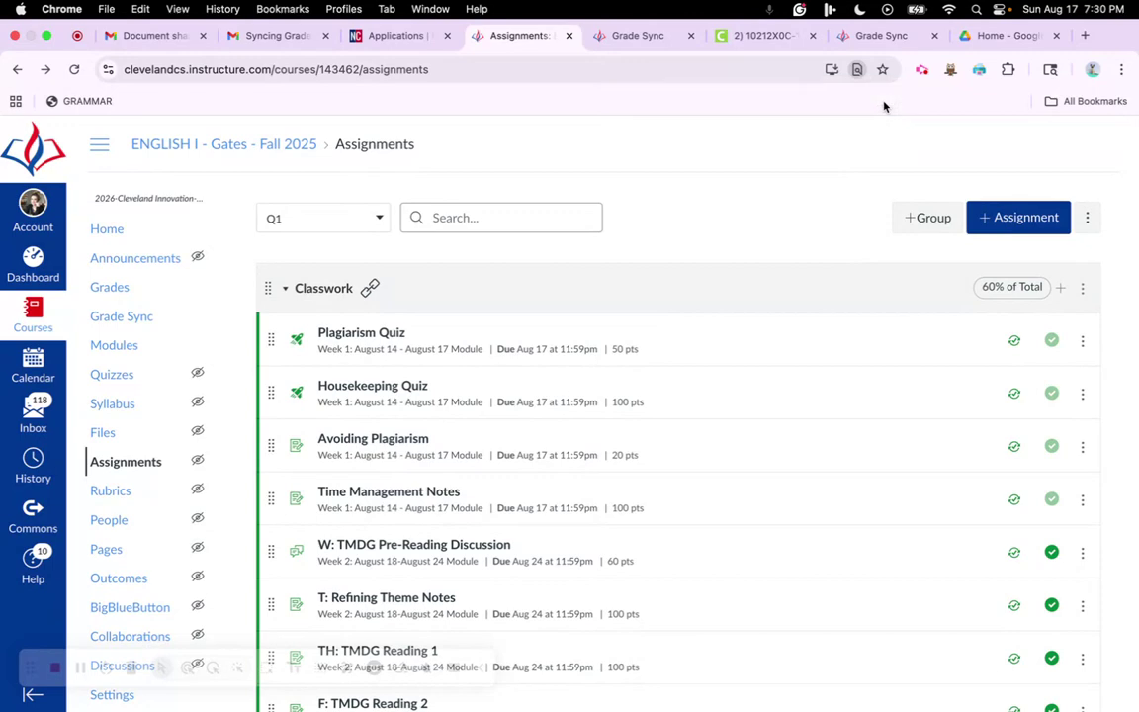
# - Add an assignment group named Test worth 40% of the total grade, save it and check it in the assignment list
pyautogui.click(928, 220)
pyautogui.click(533, 445)
pyautogui.write('40')
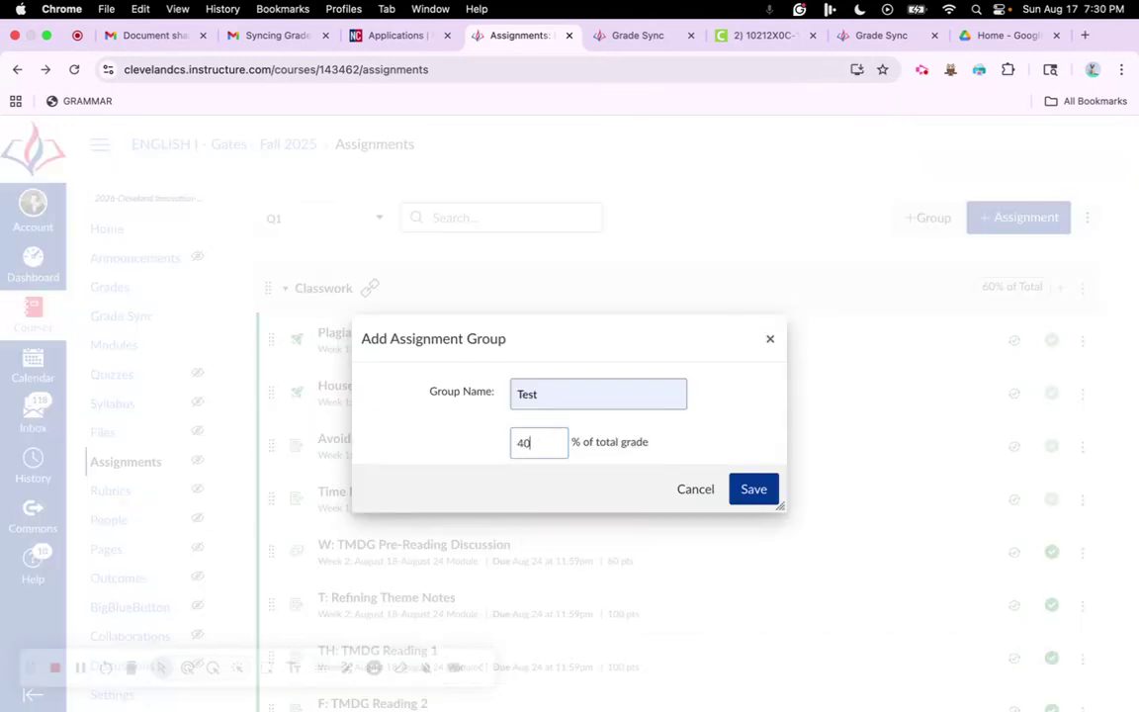
pyautogui.click(766, 490)
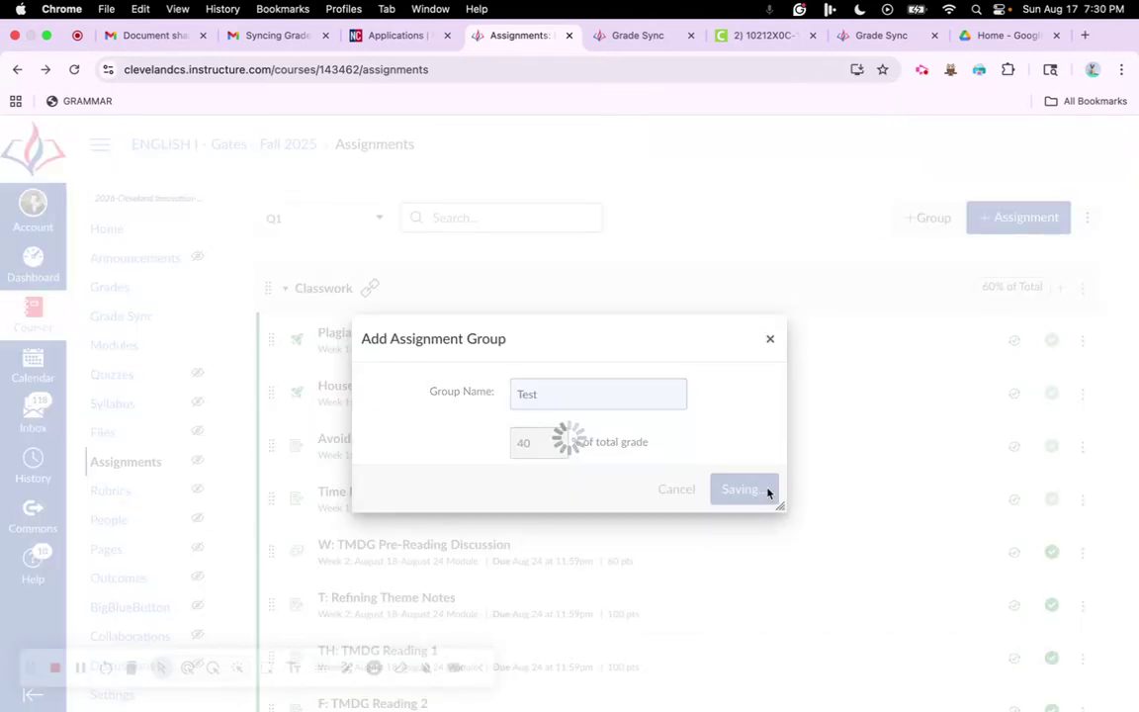
pyautogui.scroll(-5, 767, 493)
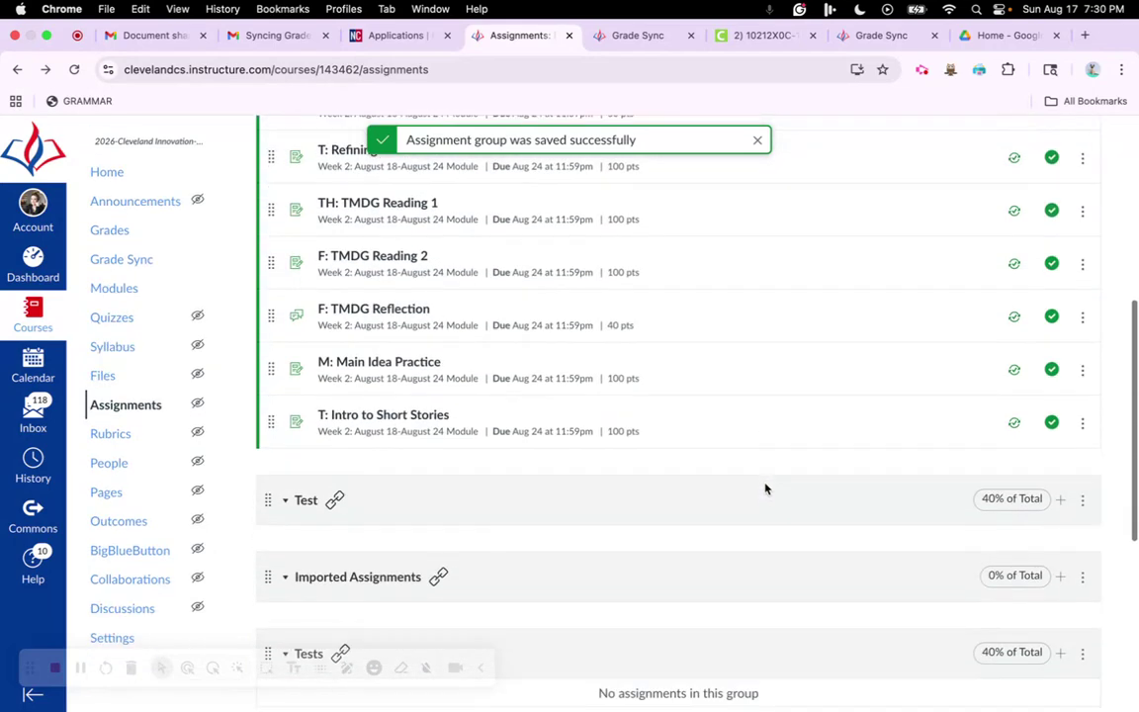
pyautogui.scroll(5, 356, 501)
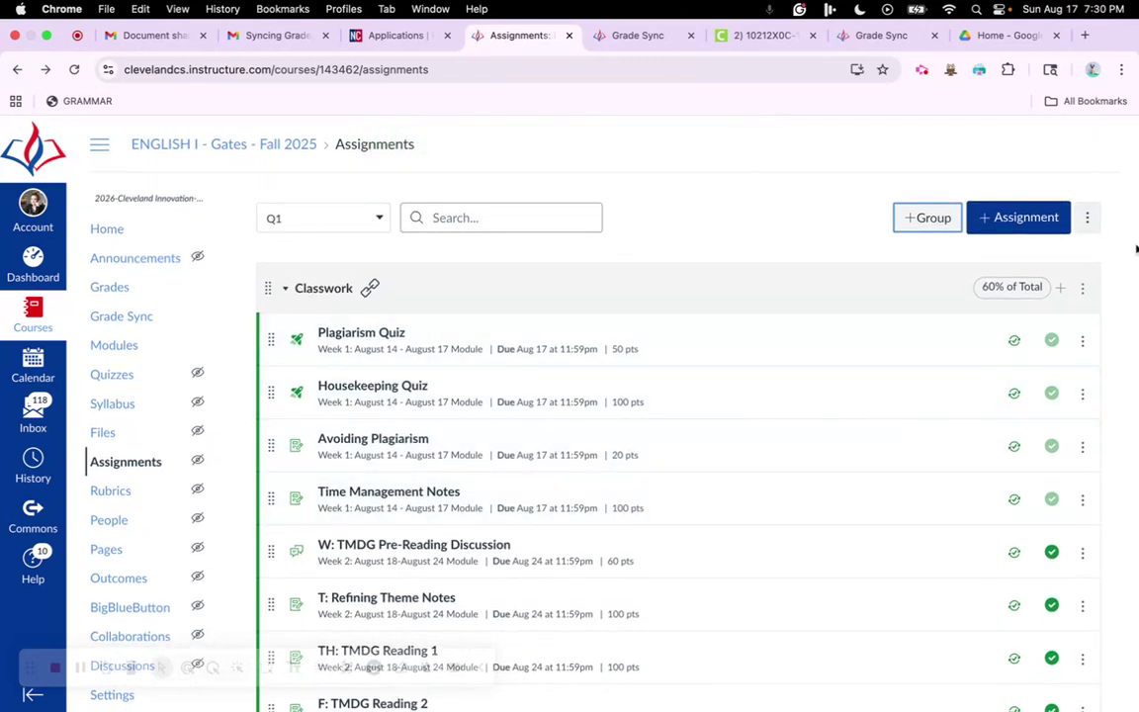
# - In Sync SIS Categories, associate the Classwork group with the Classwork SIS category for all three sections
pyautogui.click(1089, 220)
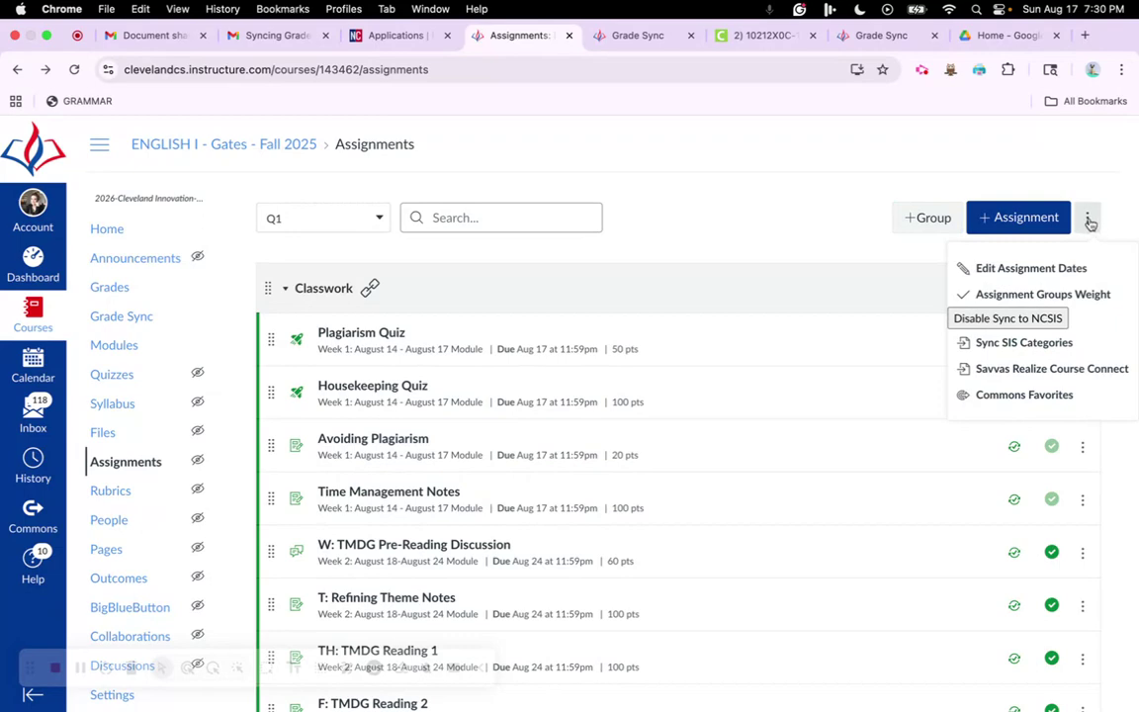
pyautogui.click(1025, 344)
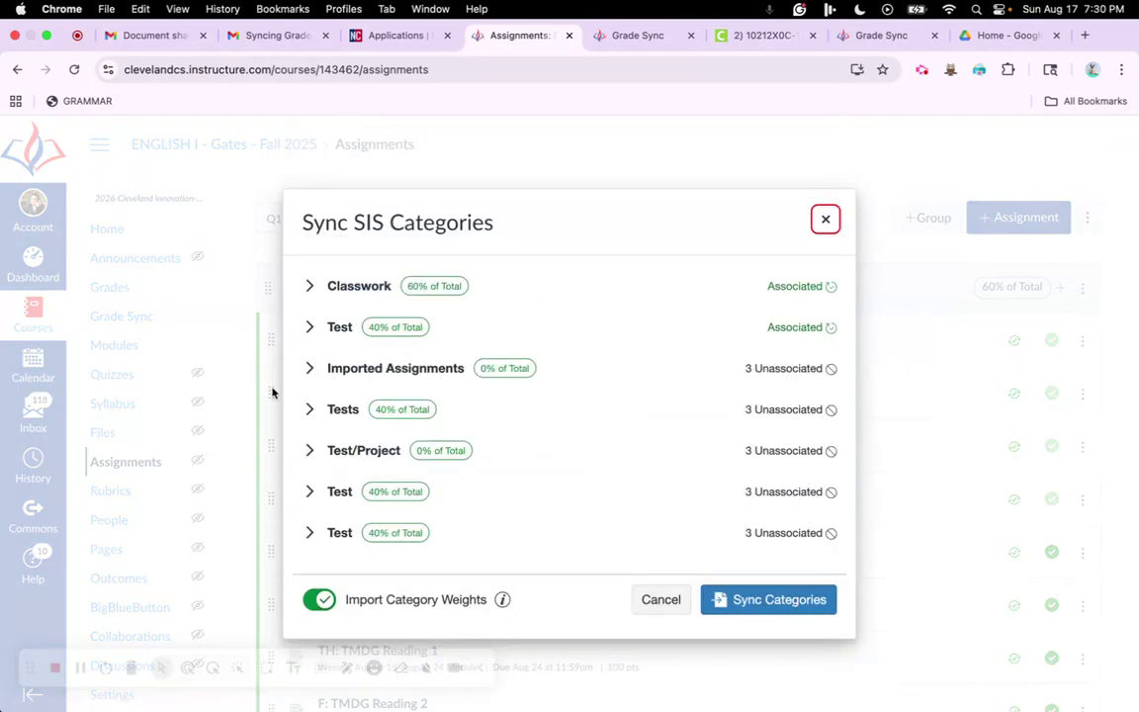
pyautogui.click(309, 287)
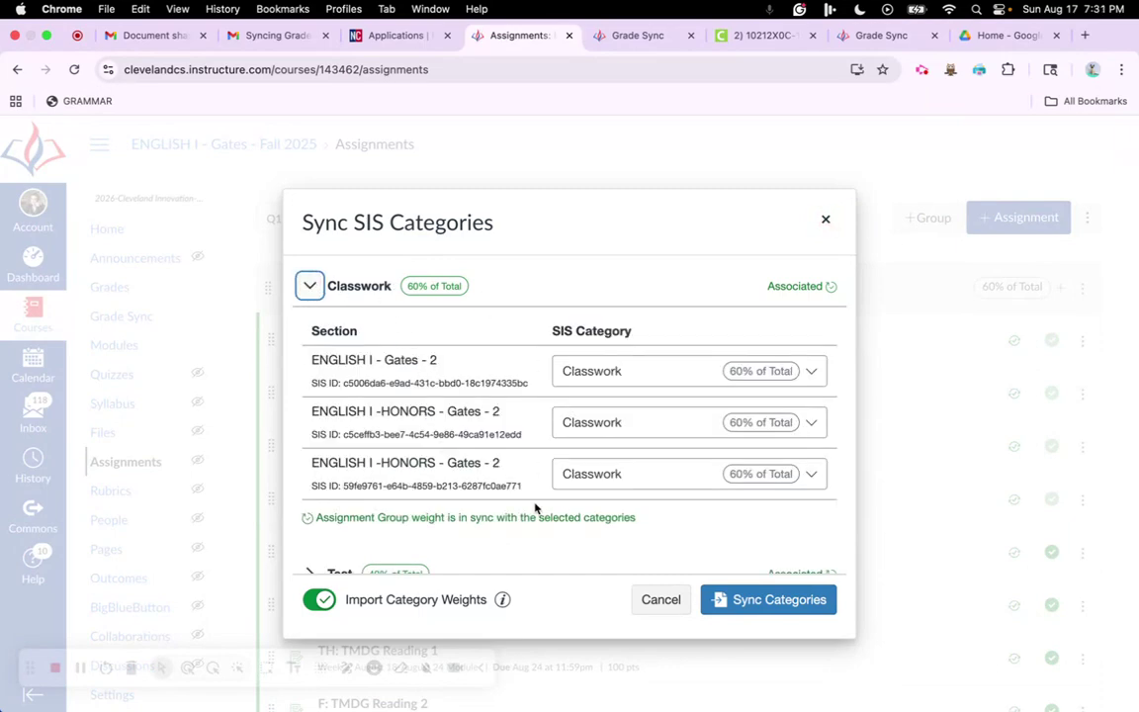
pyautogui.click(600, 372)
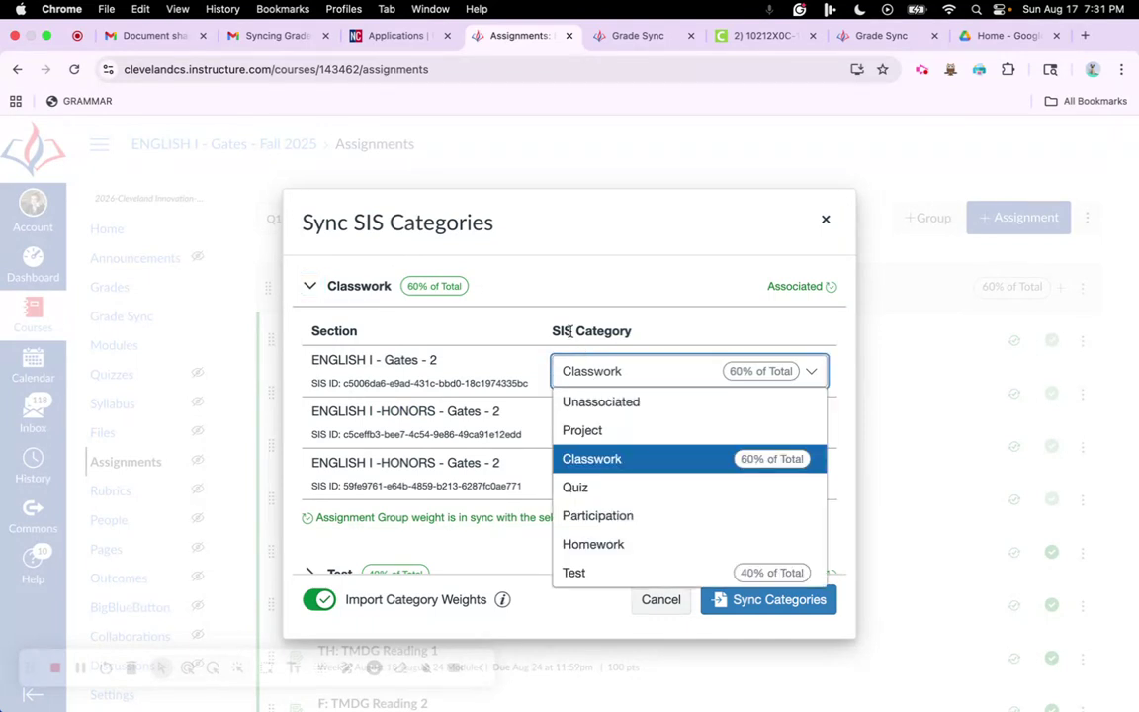
pyautogui.click(694, 463)
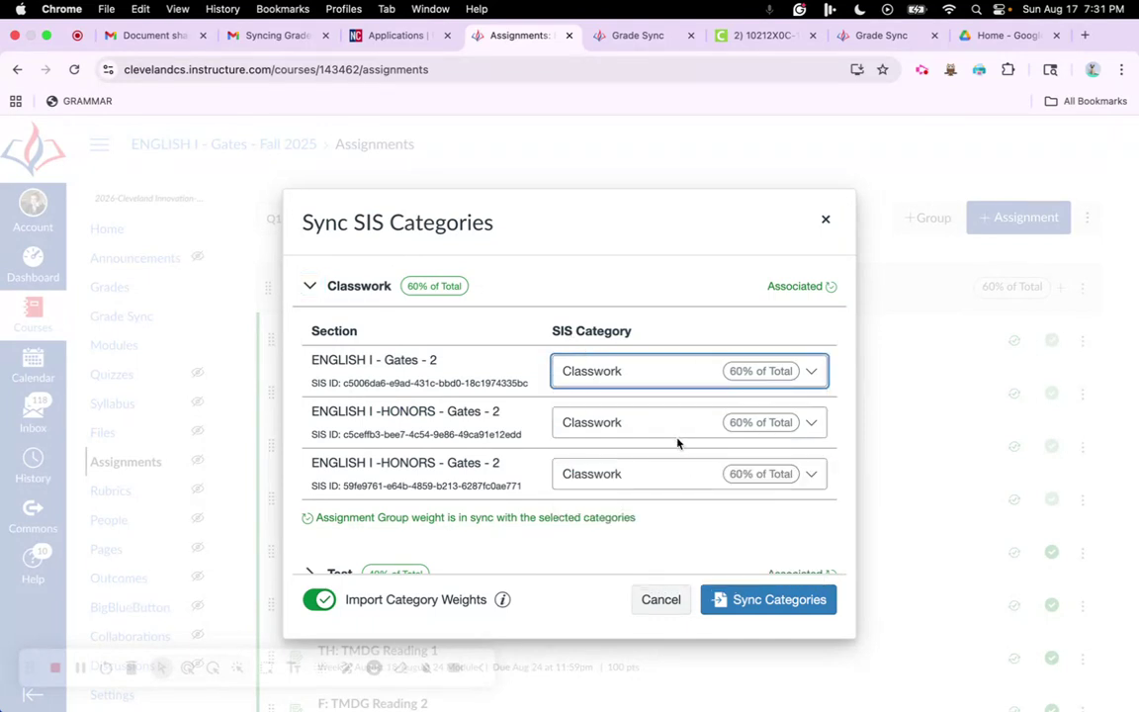
pyautogui.click(677, 435)
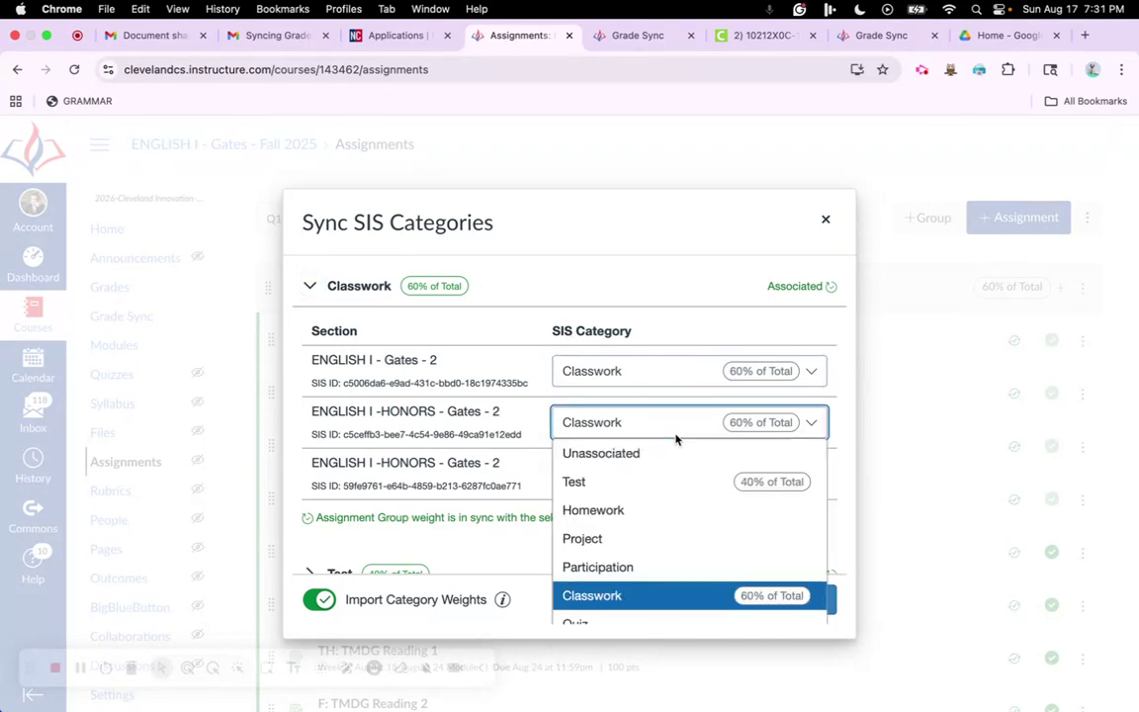
pyautogui.click(760, 596)
pyautogui.click(636, 482)
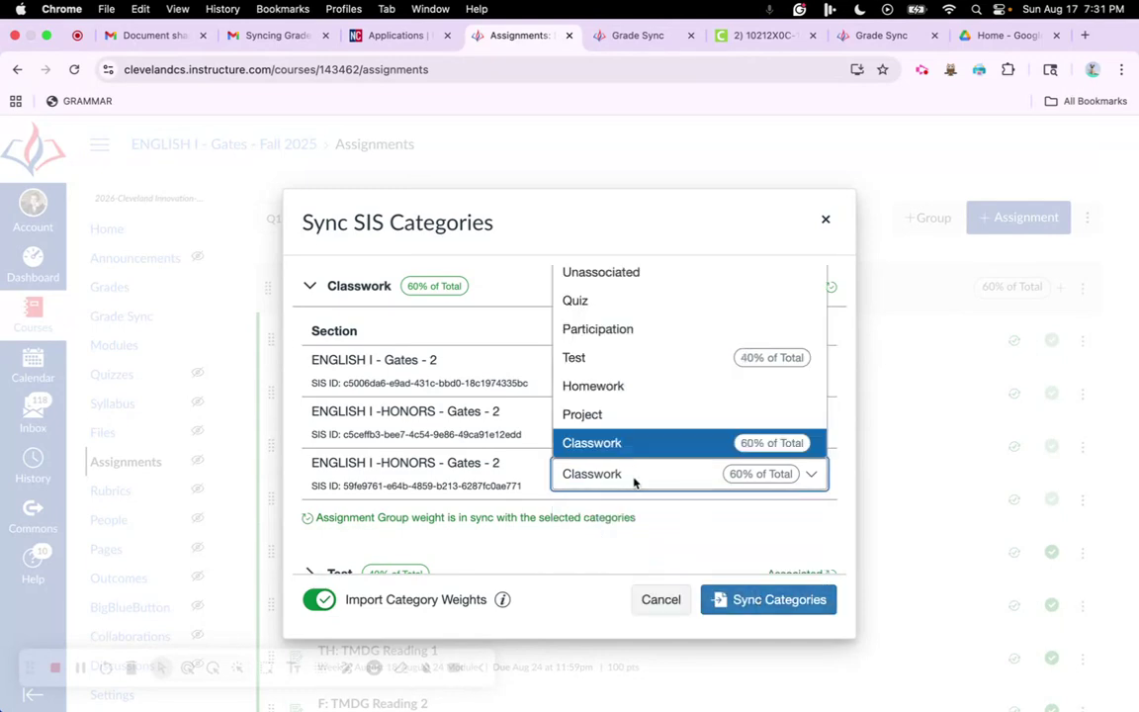
pyautogui.click(650, 445)
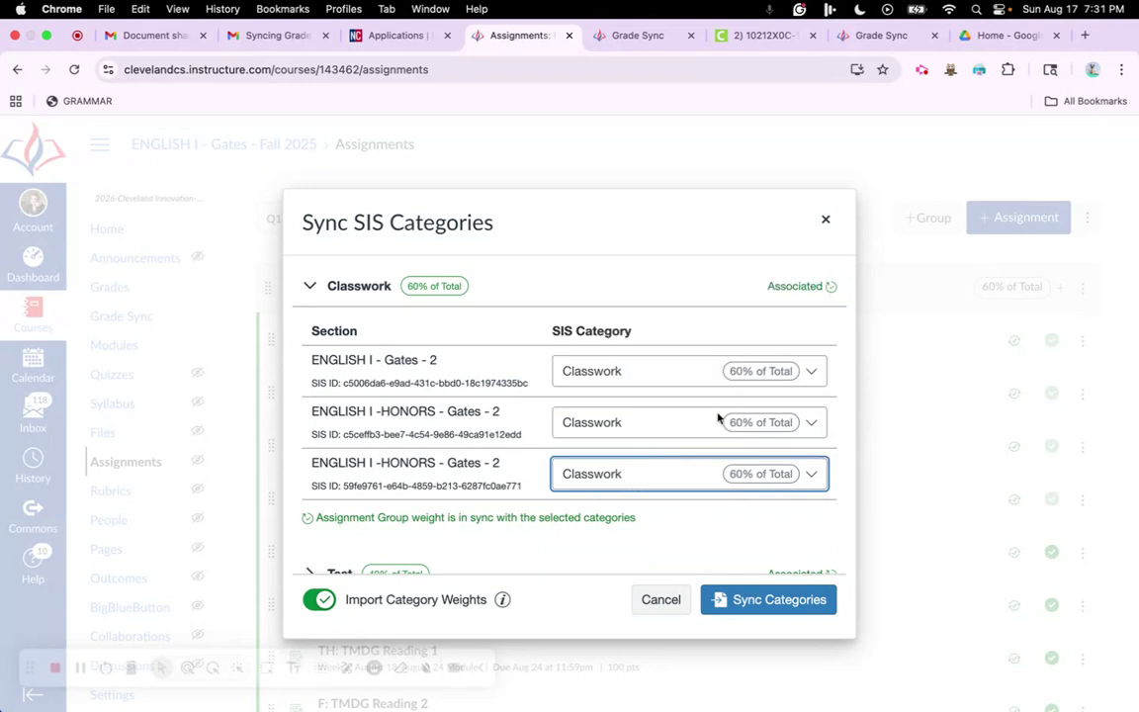
# - Review the Test group's SIS category for each section, sync the categories and close the dialog
pyautogui.scroll(-3, 464, 399)
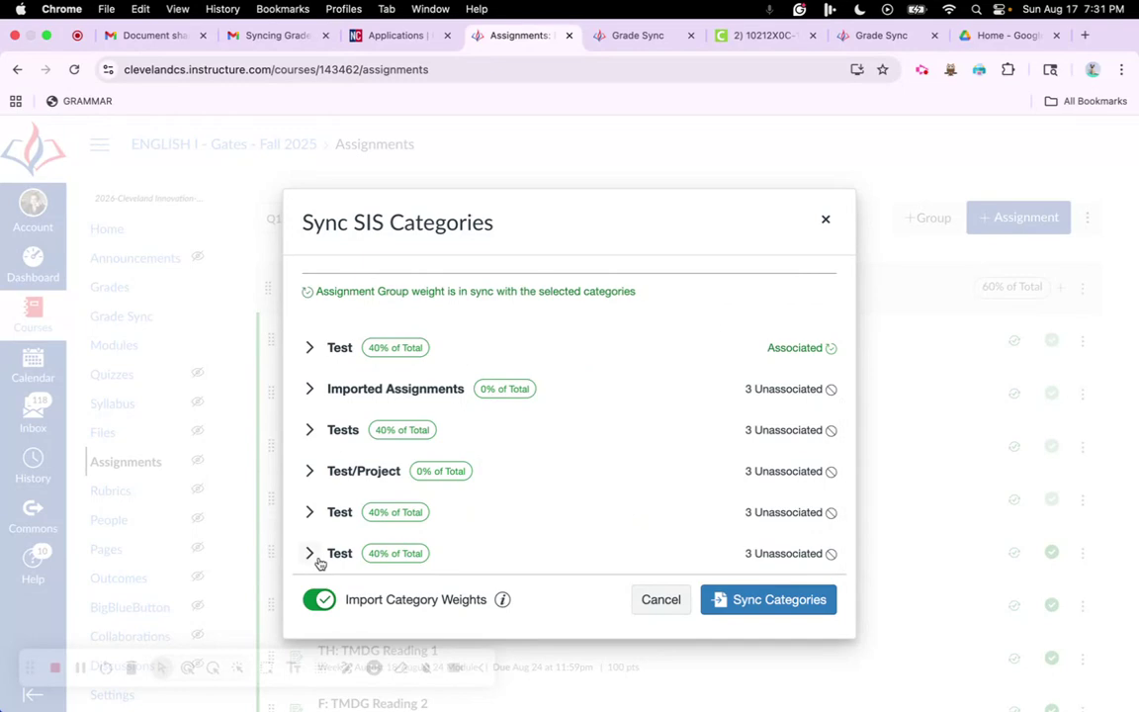
pyautogui.click(309, 347)
pyautogui.scroll(-1, 613, 421)
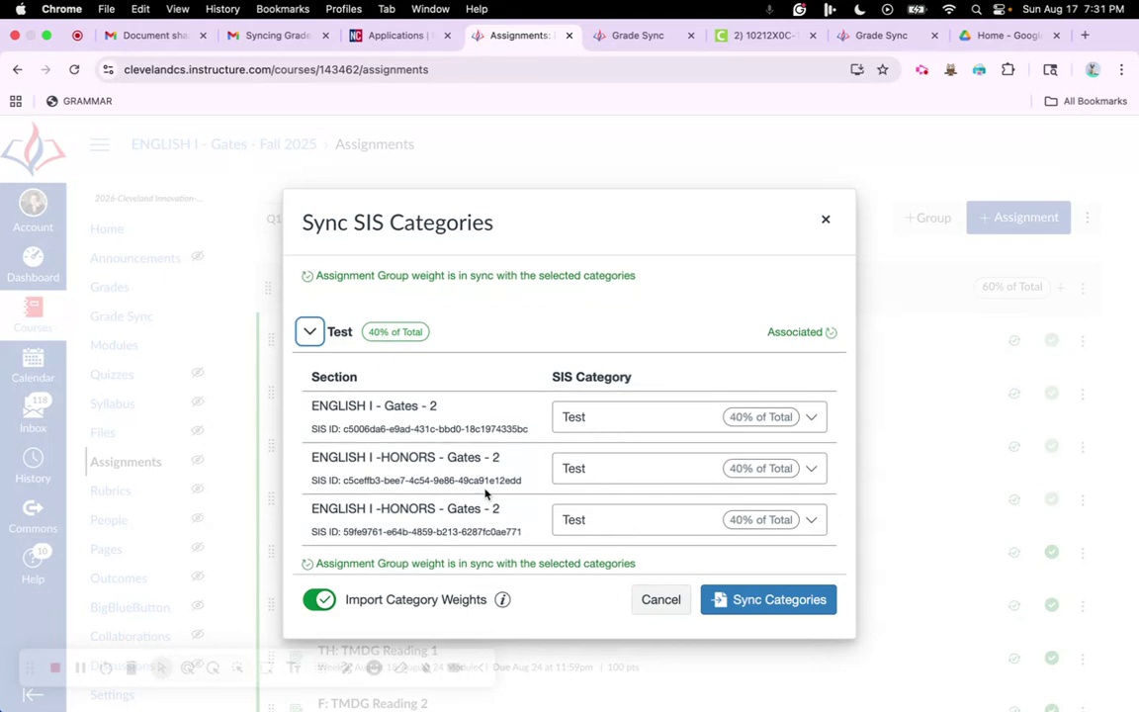
pyautogui.click(778, 600)
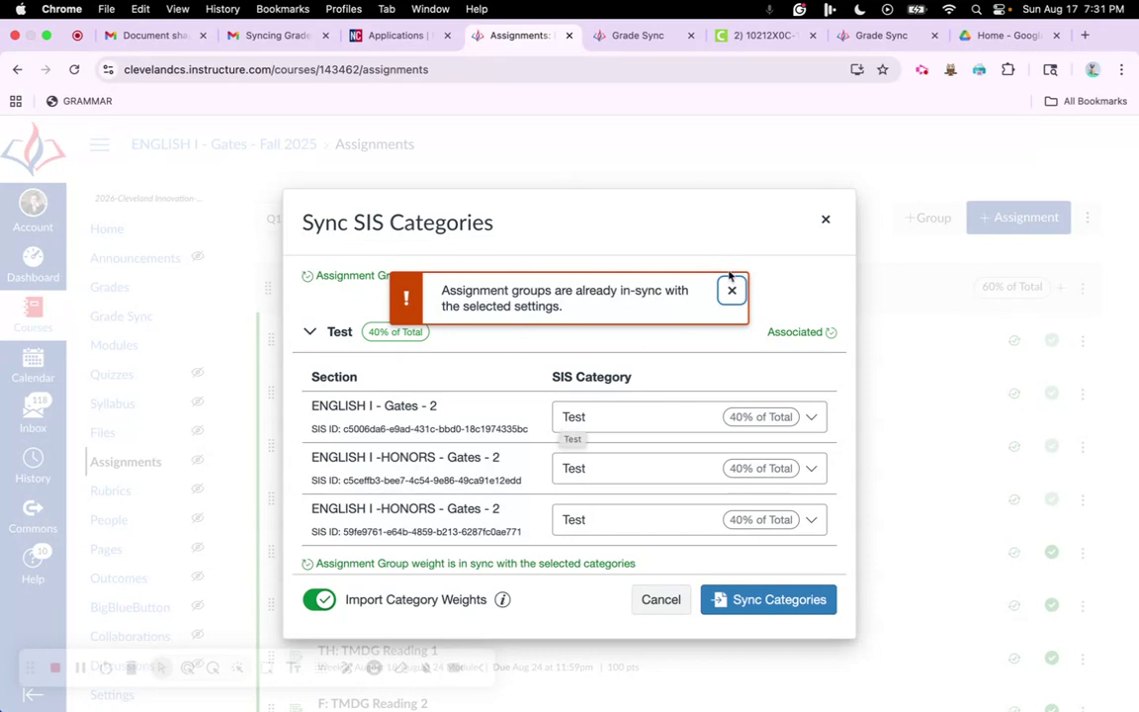
pyautogui.click(731, 289)
pyautogui.click(829, 224)
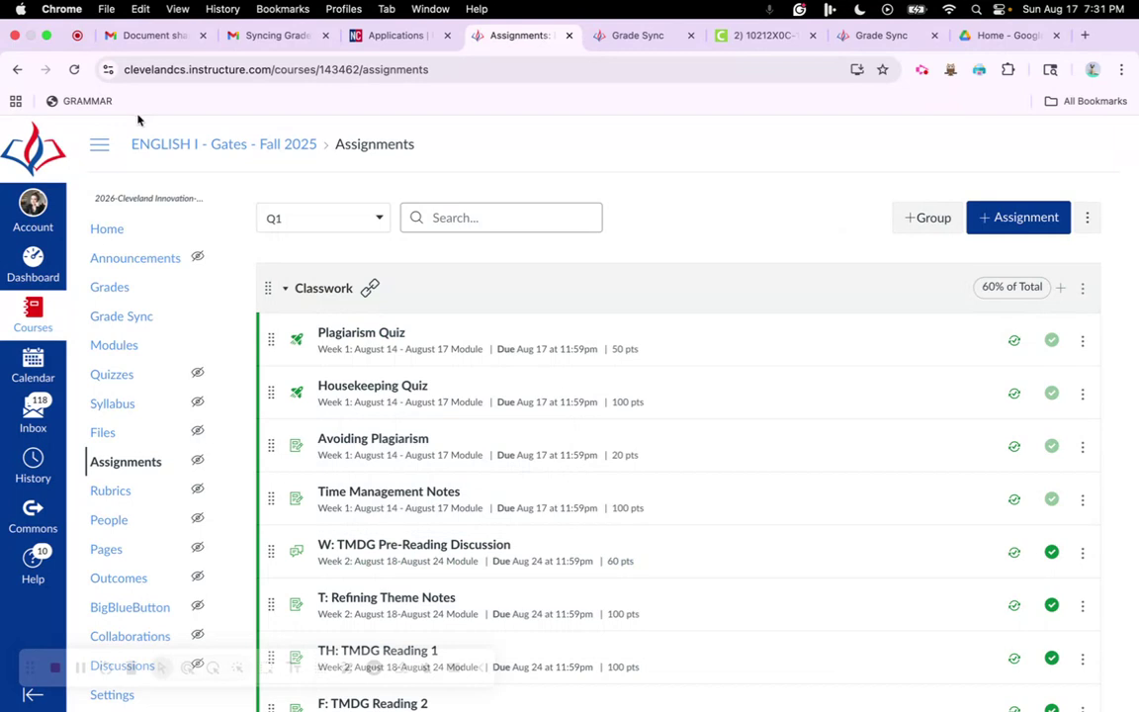
# - Open the course gradebook and post the grades of all listed assignments to the SIS
pyautogui.click(121, 296)
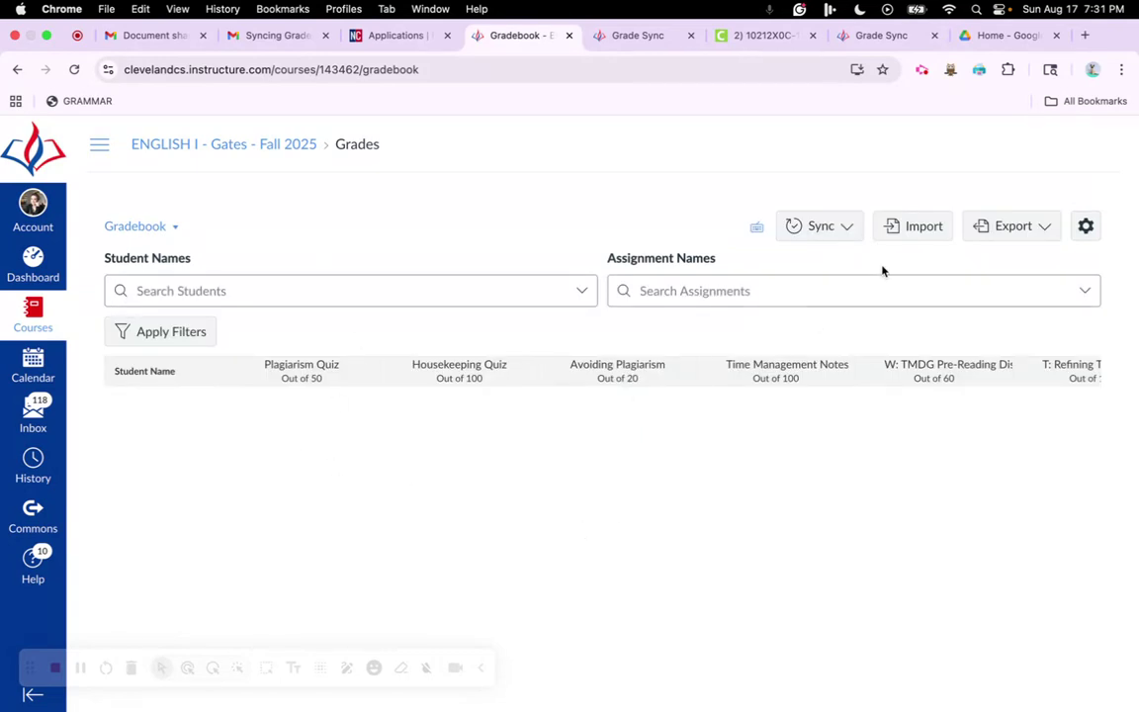
pyautogui.click(831, 235)
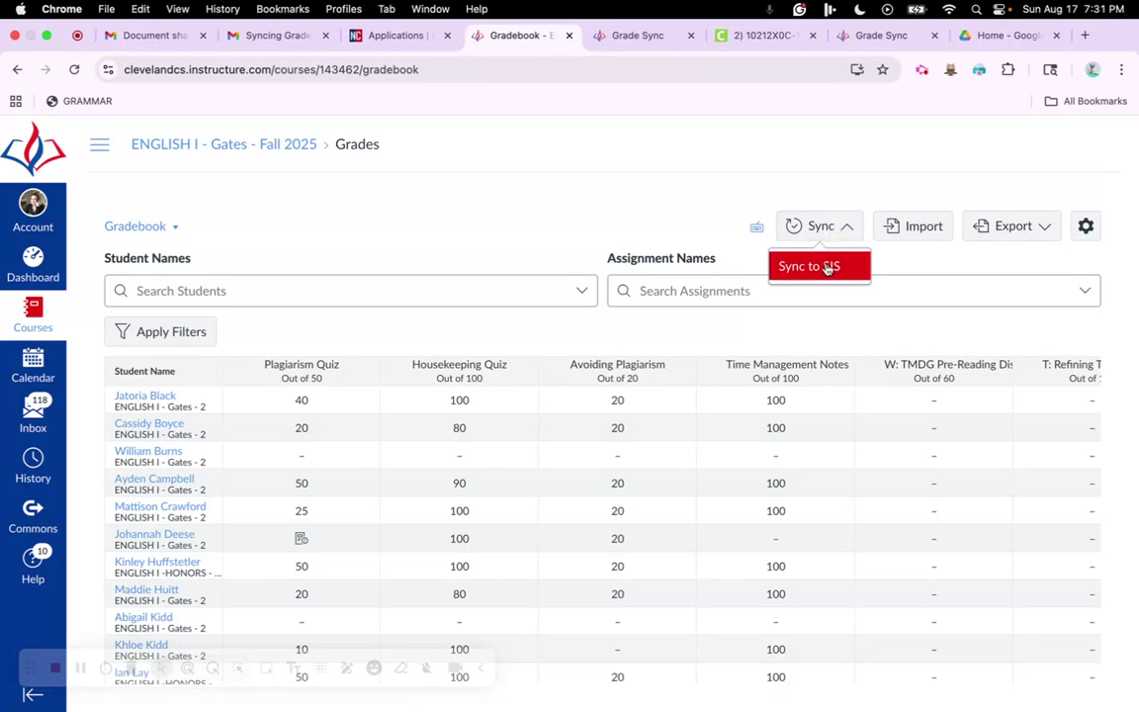
pyautogui.click(826, 267)
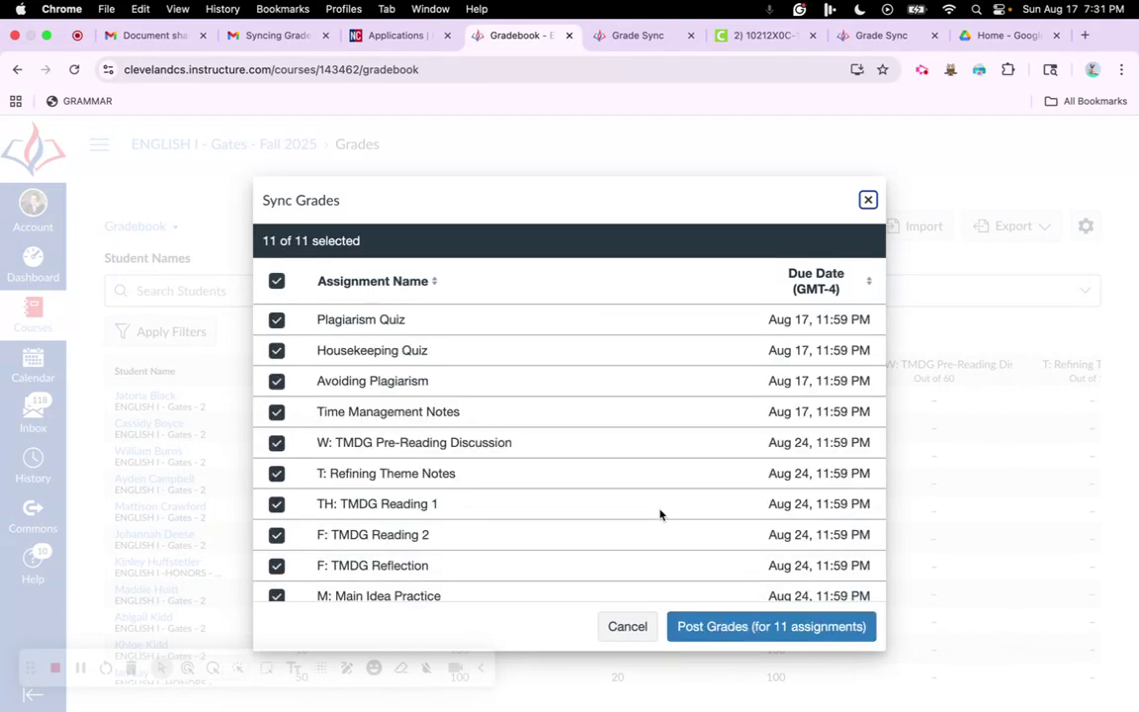
pyautogui.click(817, 626)
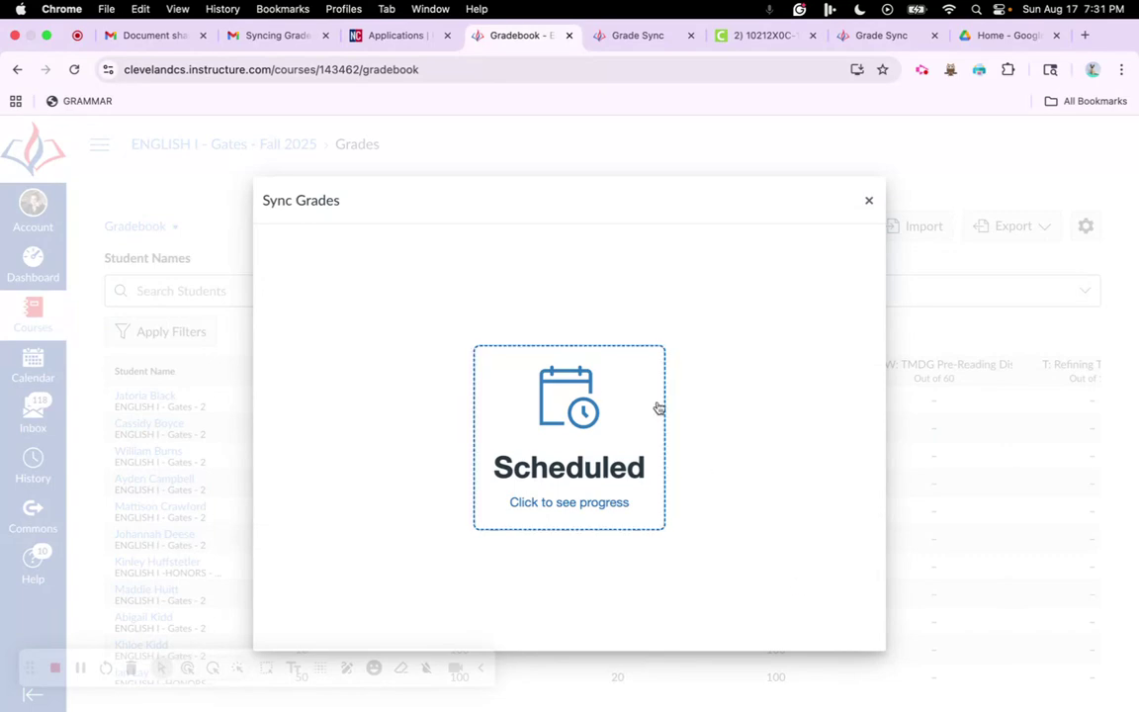
pyautogui.click(868, 199)
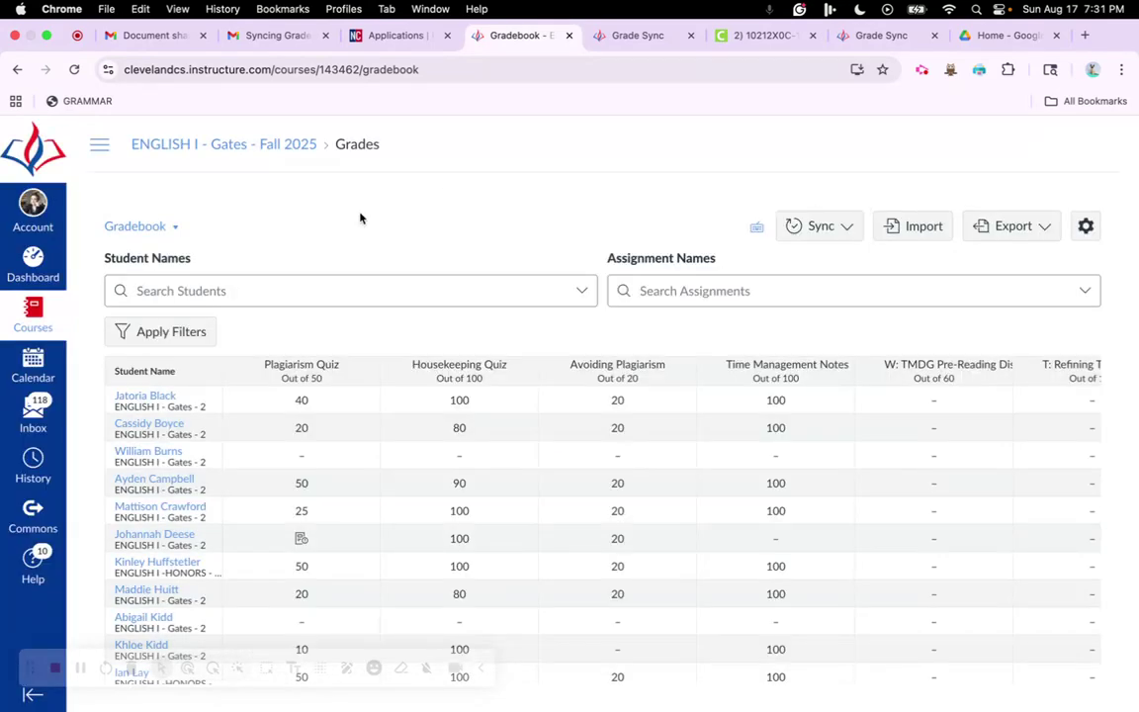
# - Return to the Assignments page and check the SIS alignment marker beside the Classwork group
pyautogui.click(101, 144)
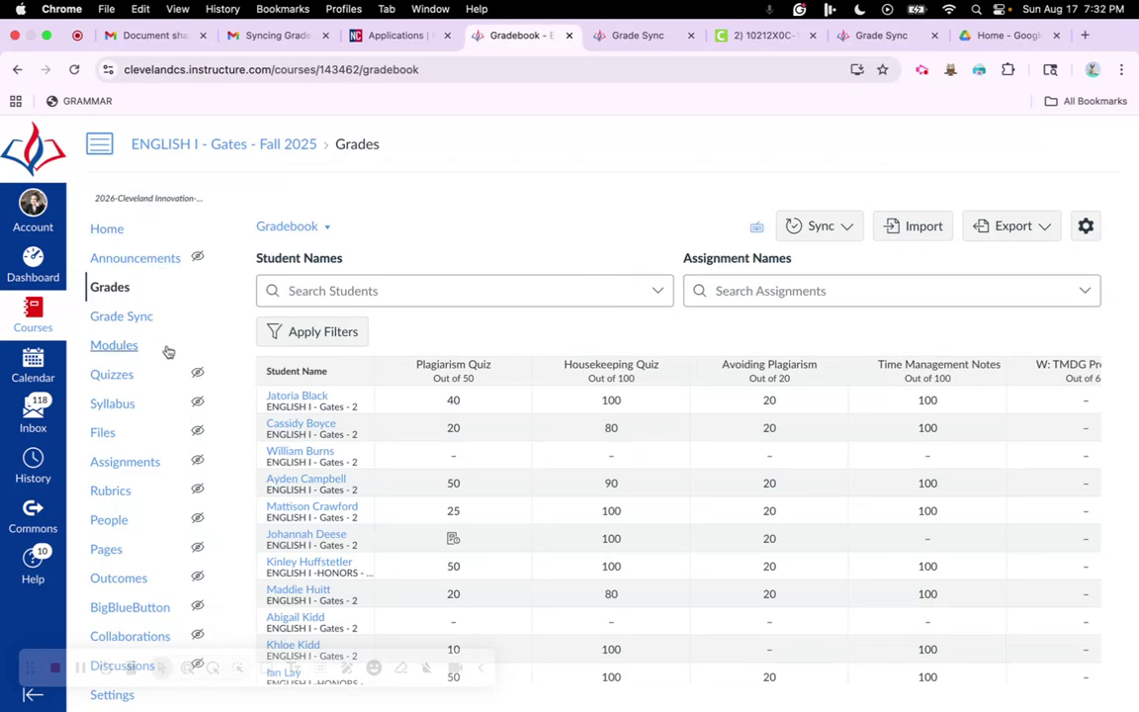
pyautogui.click(151, 465)
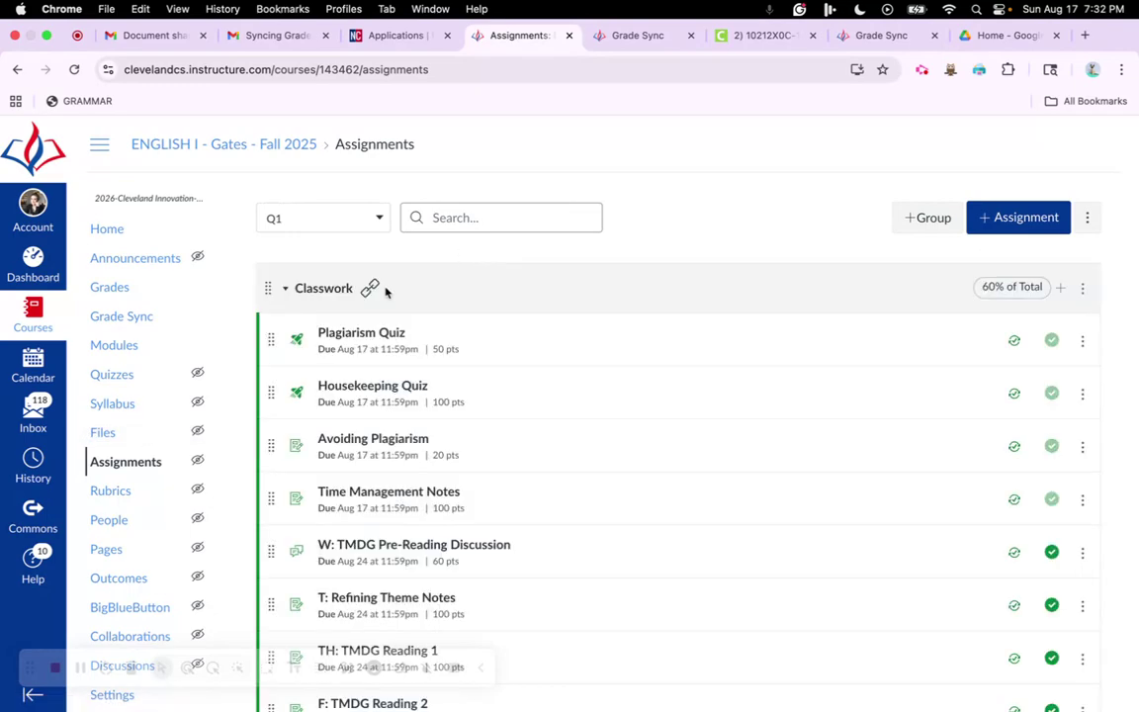
pyautogui.scroll(5, 386, 289)
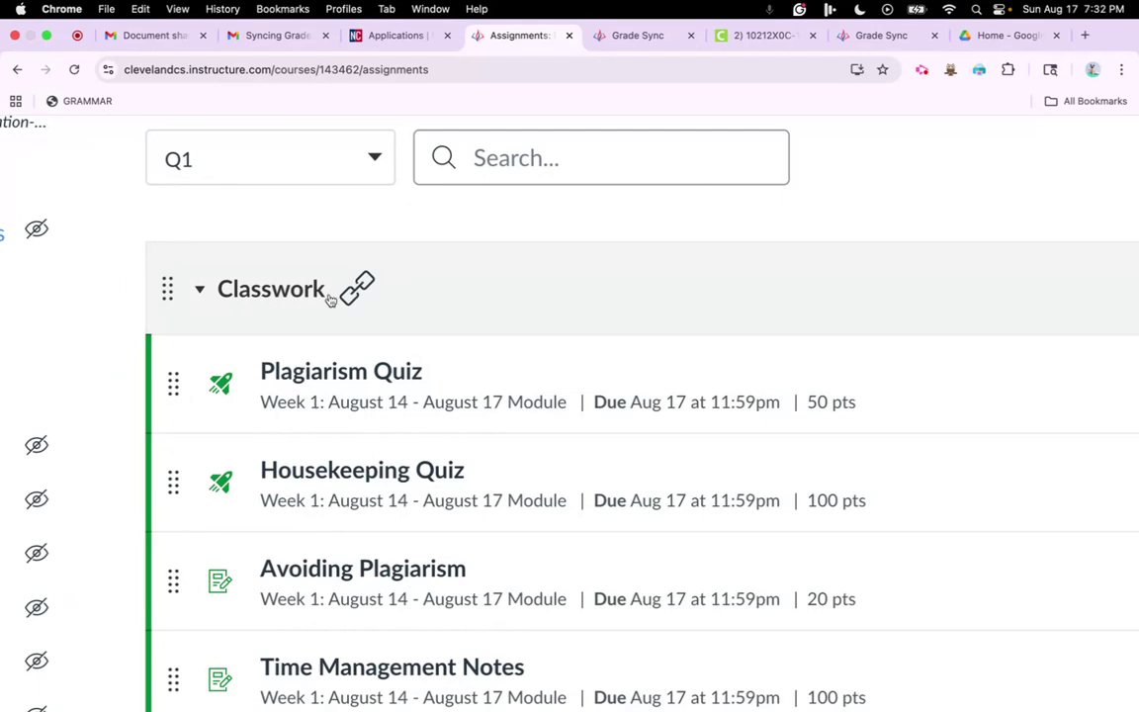
pyautogui.scroll(-5, 373, 300)
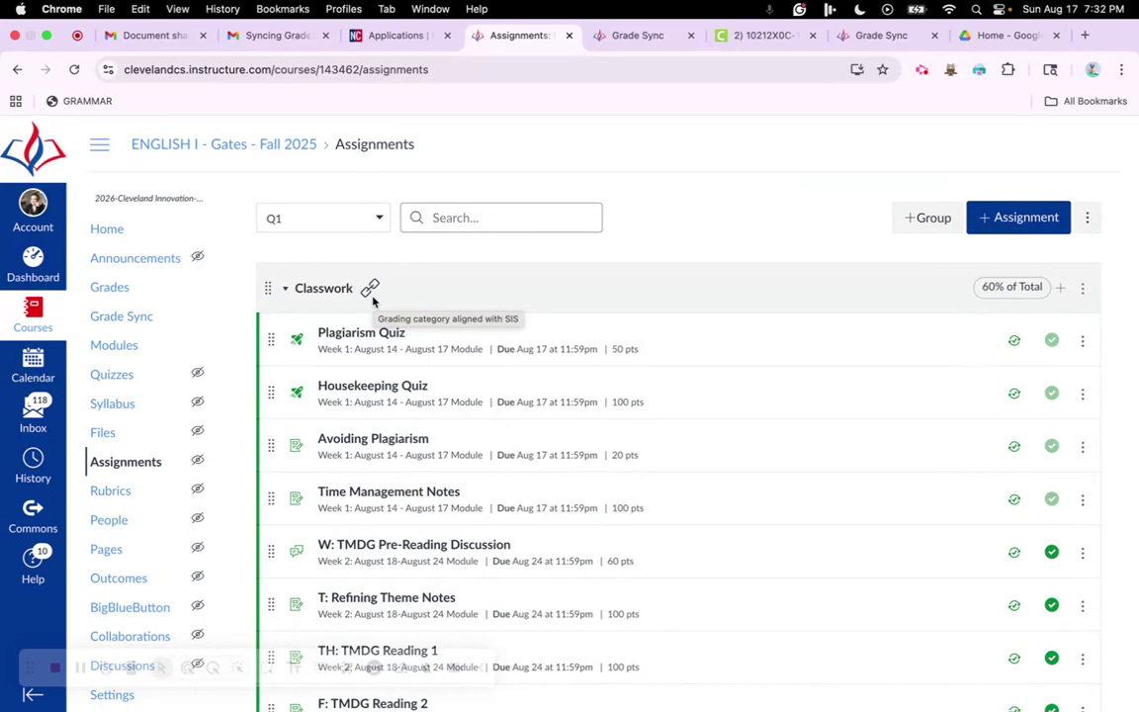
# - Open the Grade Sync utilities of the course and turn off the nightly grade sync
pyautogui.click(145, 324)
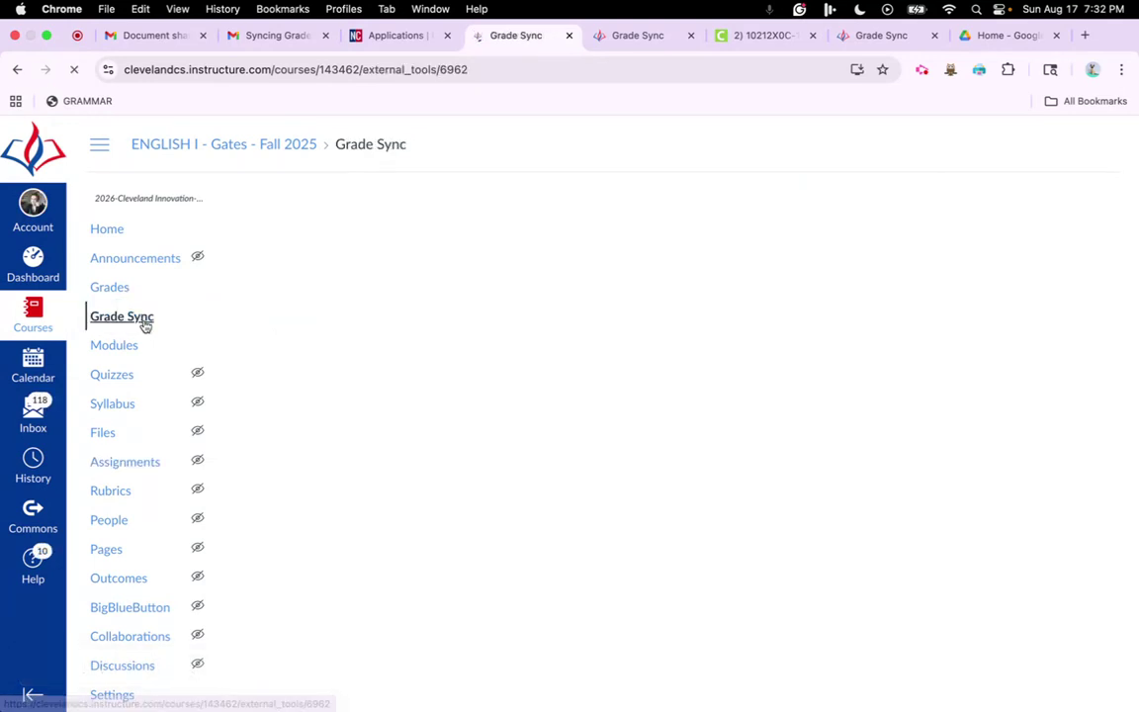
pyautogui.click(365, 239)
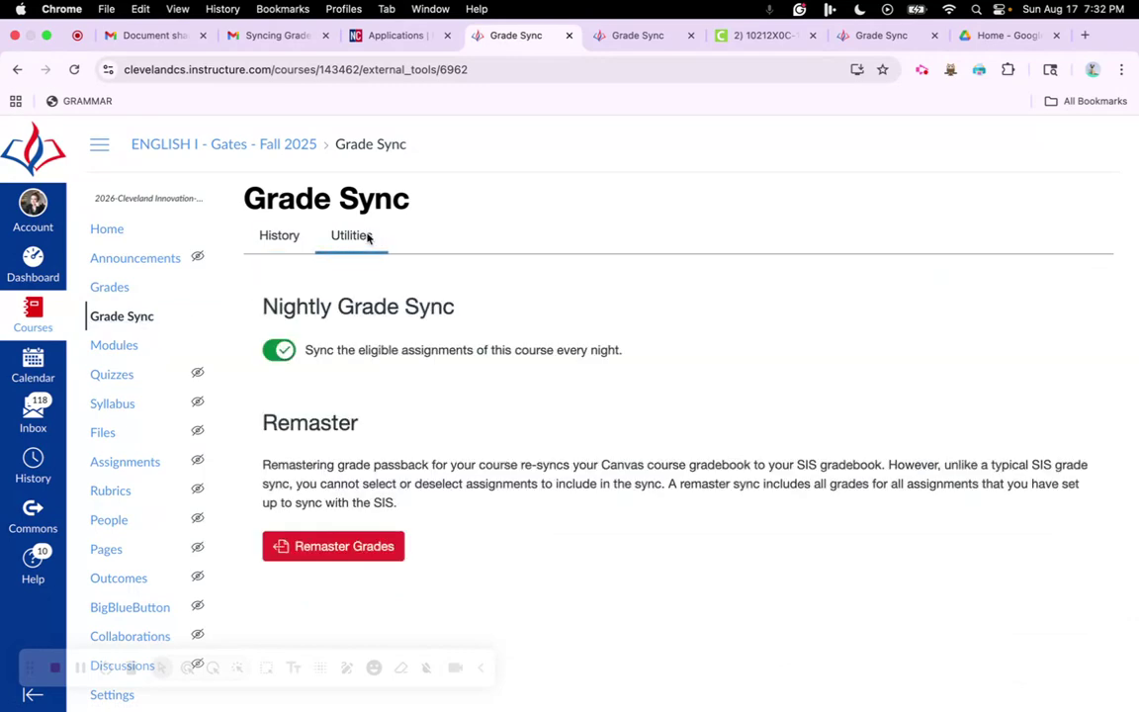
pyautogui.click(277, 356)
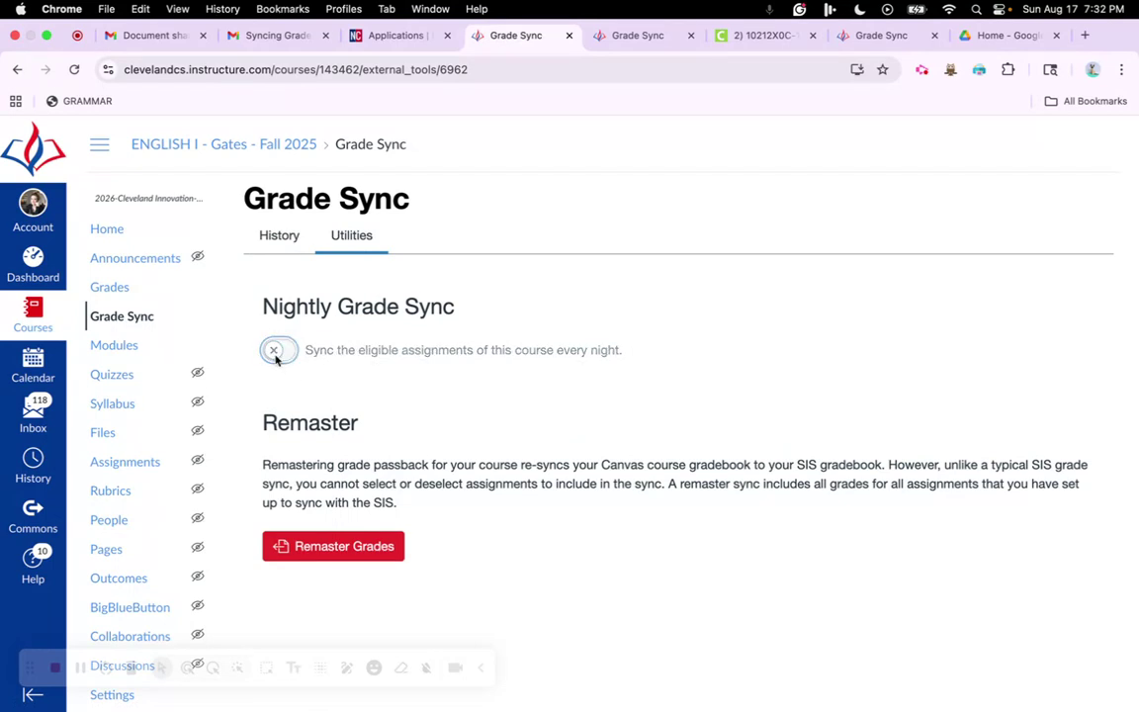
# - Turn the nightly grade sync of the English I course back on
pyautogui.click(277, 352)
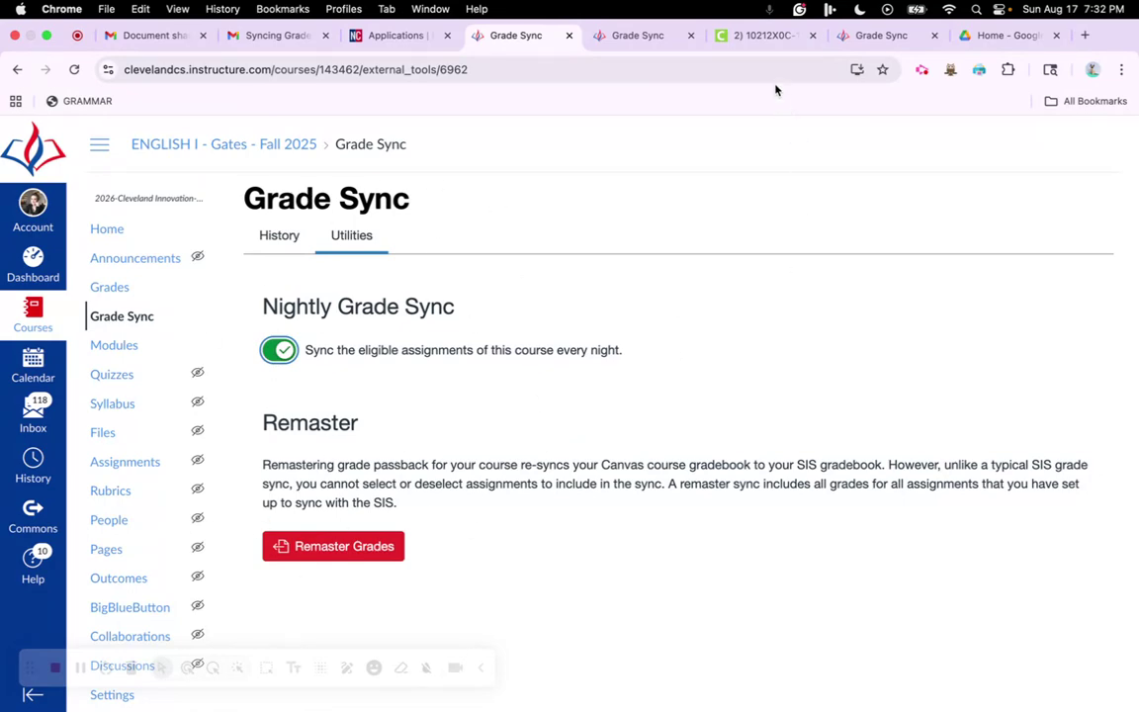
# - Switch to Infinite Campus, reload the 10212X0C-1 English I grade book and examine its in-progress grades and Classwork assignment scores
pyautogui.click(759, 35)
pyautogui.click(445, 76)
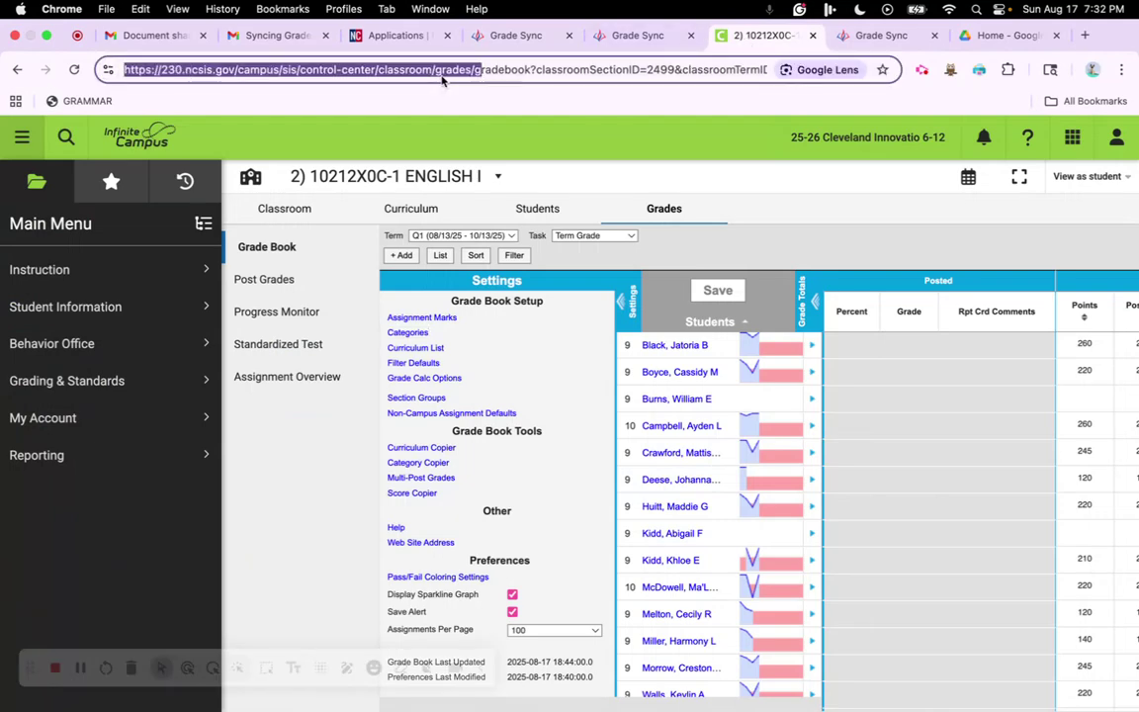
pyautogui.press('Return')
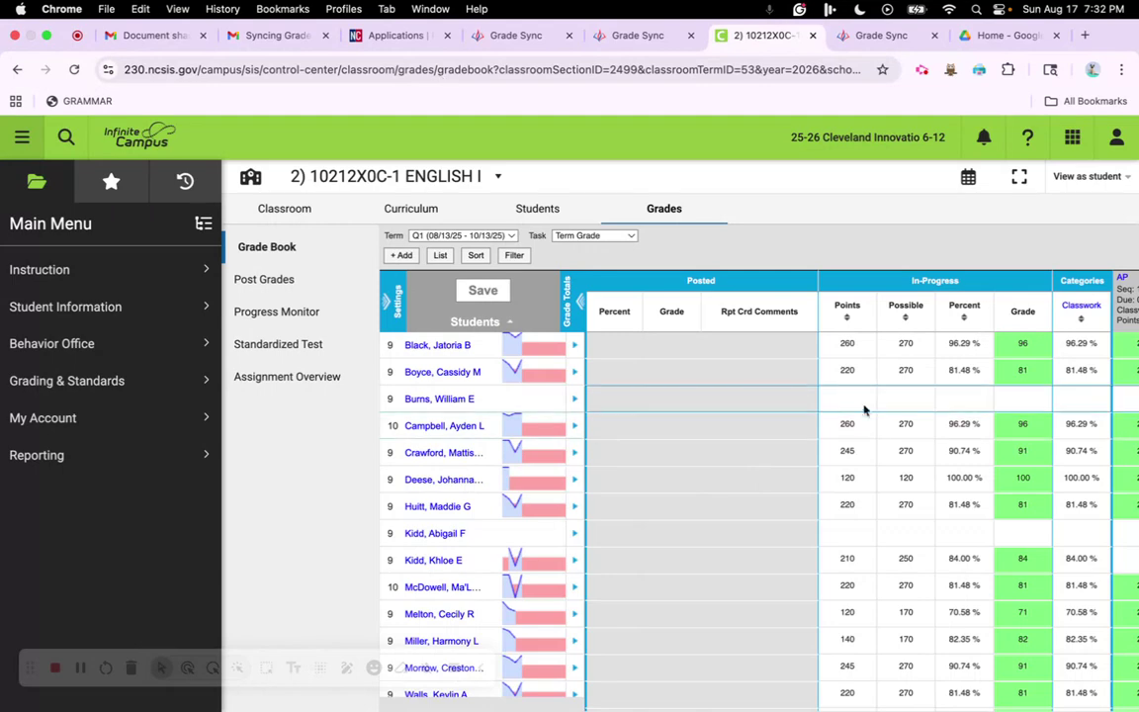
pyautogui.hscroll(5, 939, 408)
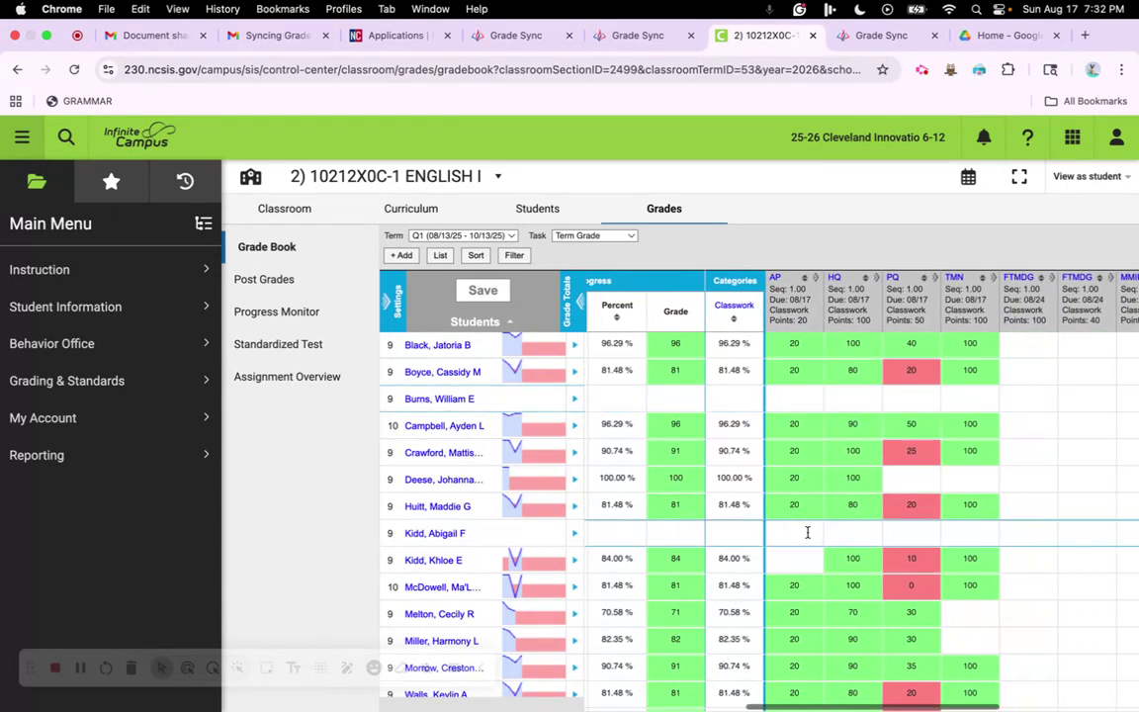
pyautogui.hscroll(-4, 792, 495)
pyautogui.scroll(-1, 773, 458)
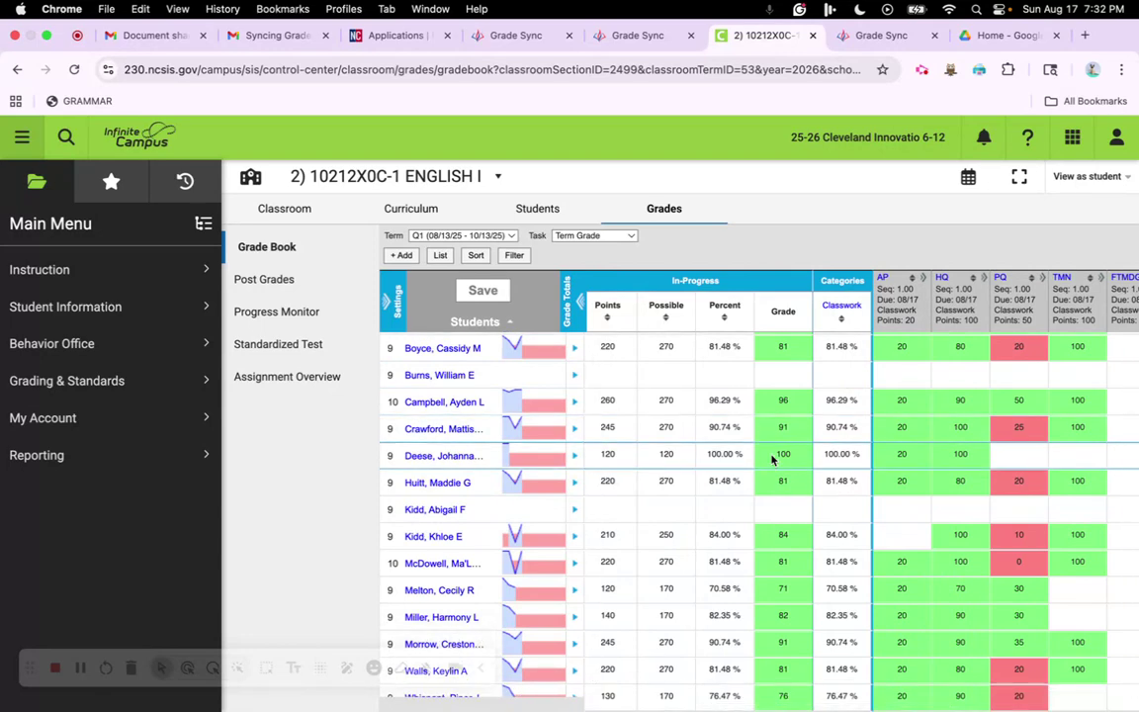
# - View the grade books of the two English I Honors sections, 10215X0C-1 and 10215X0C-400
pyautogui.click(494, 176)
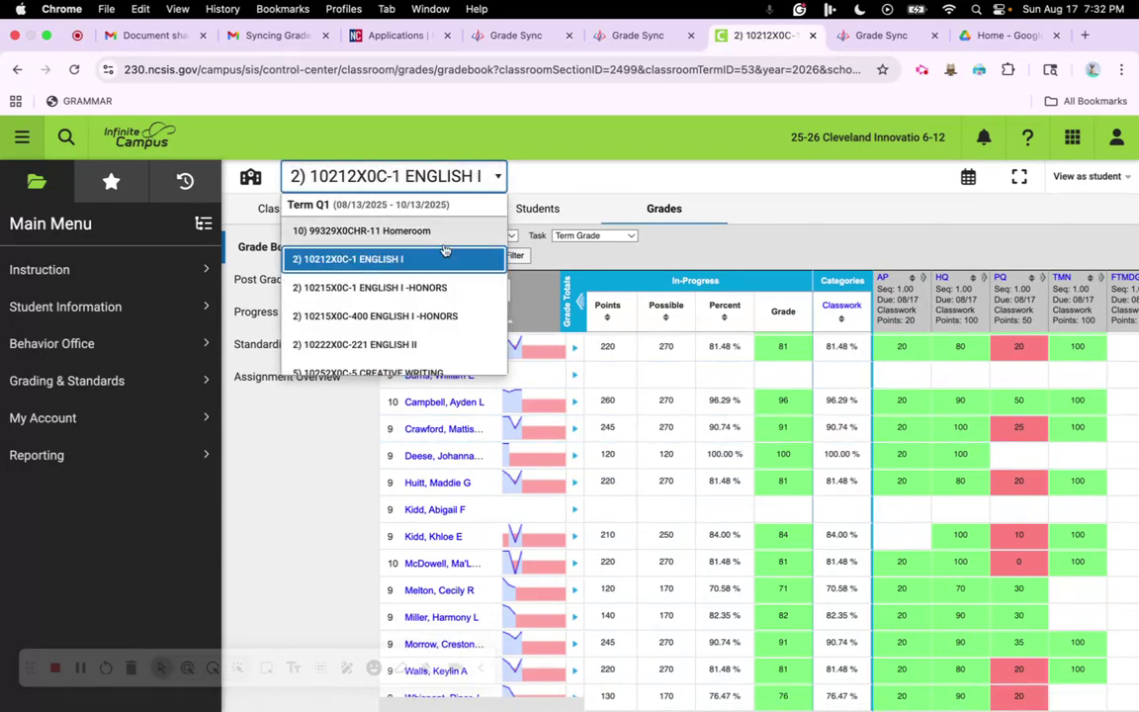
pyautogui.click(440, 287)
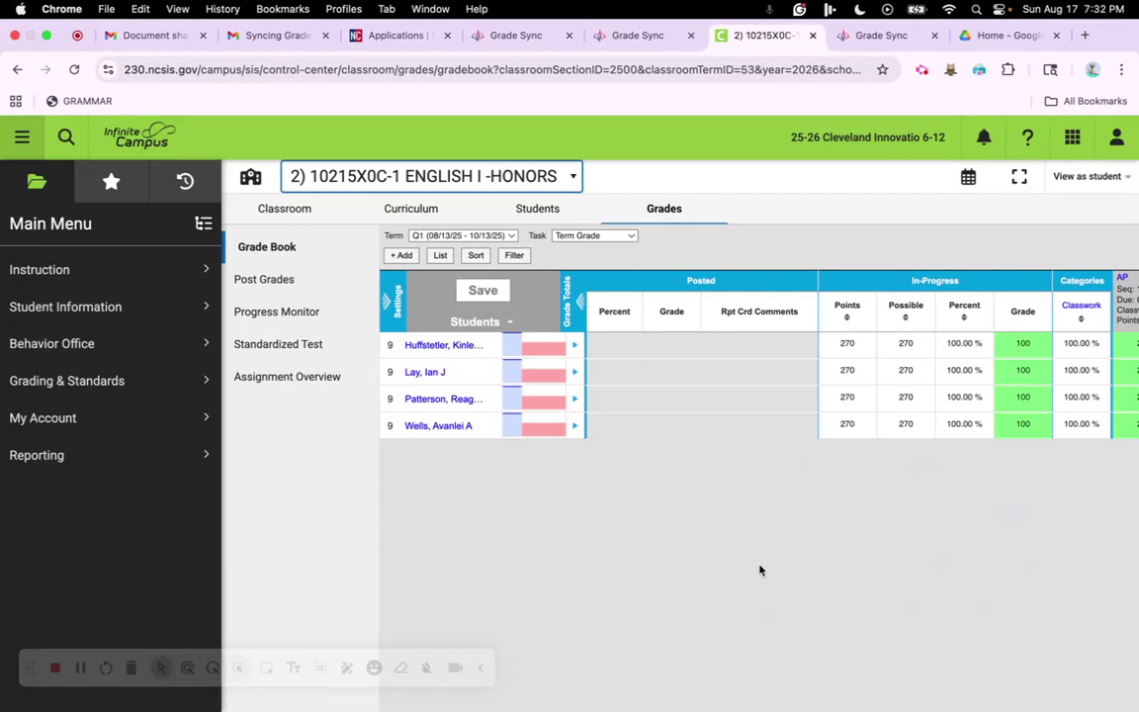
pyautogui.click(539, 178)
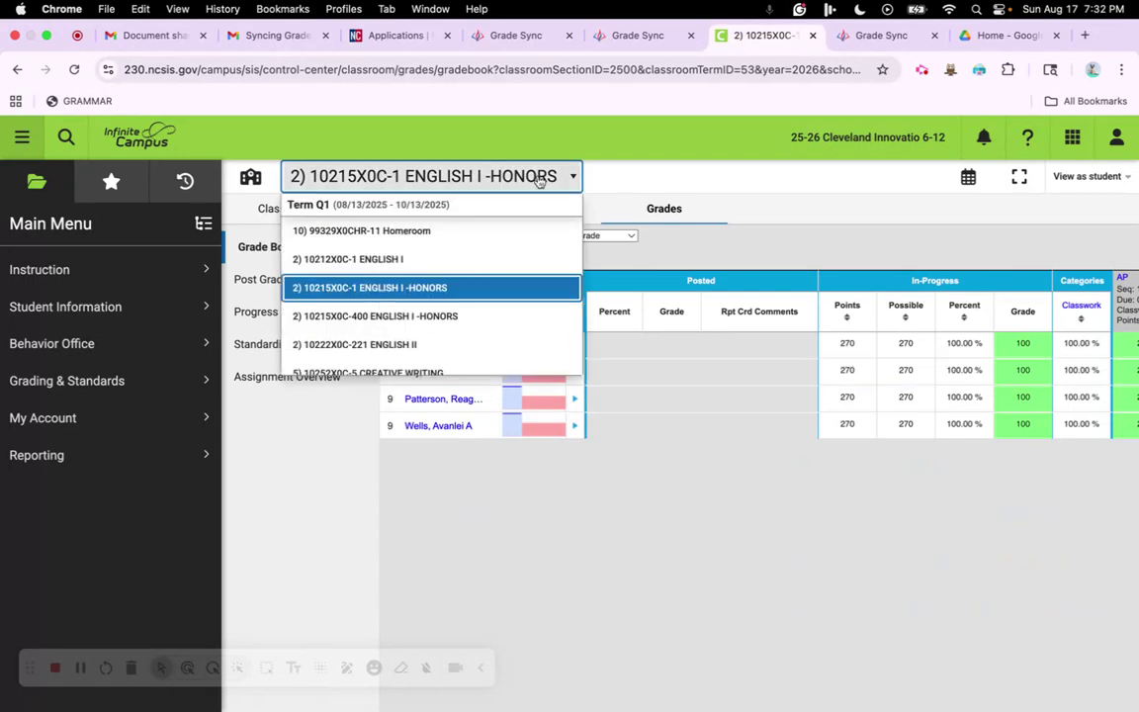
pyautogui.click(462, 326)
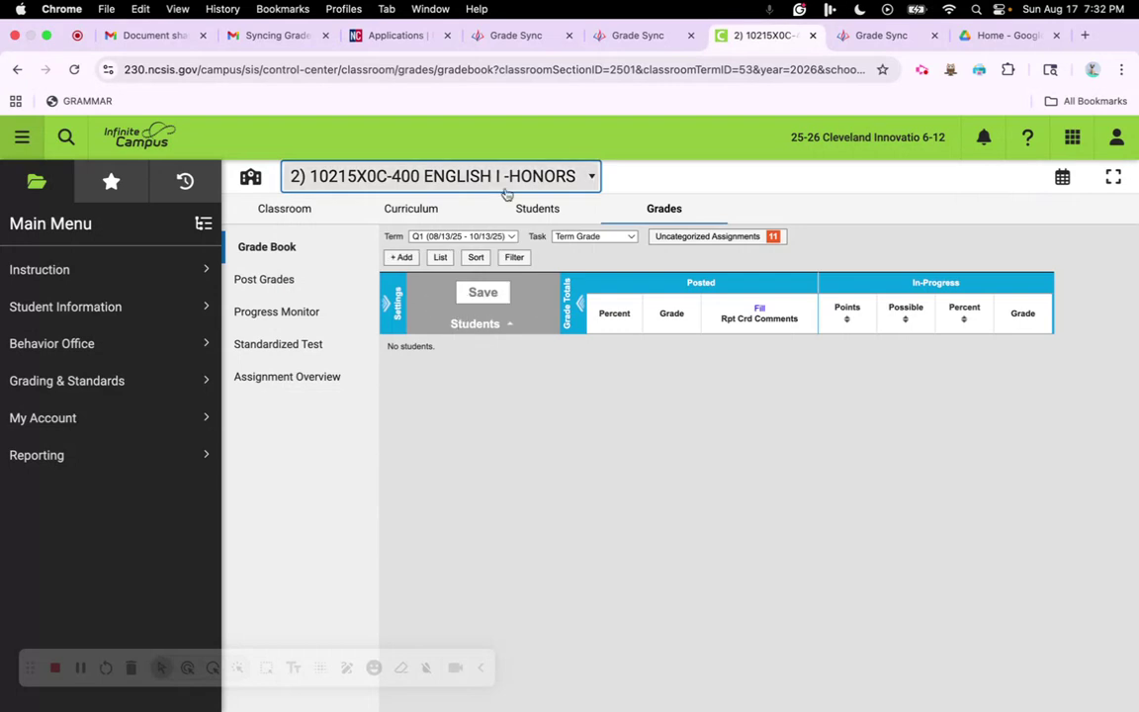
# - Open the grade book of the 10242X0C-12 English IV section and examine its in-progress grades and Classwork assignment scores
pyautogui.click(541, 180)
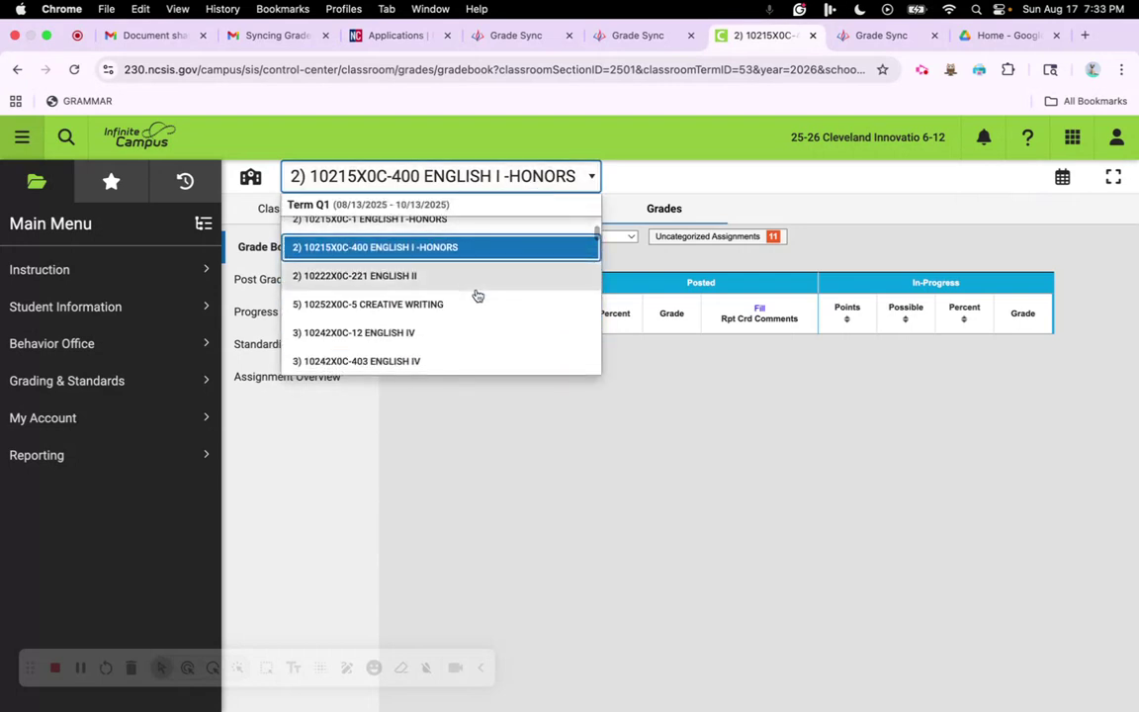
pyautogui.click(450, 331)
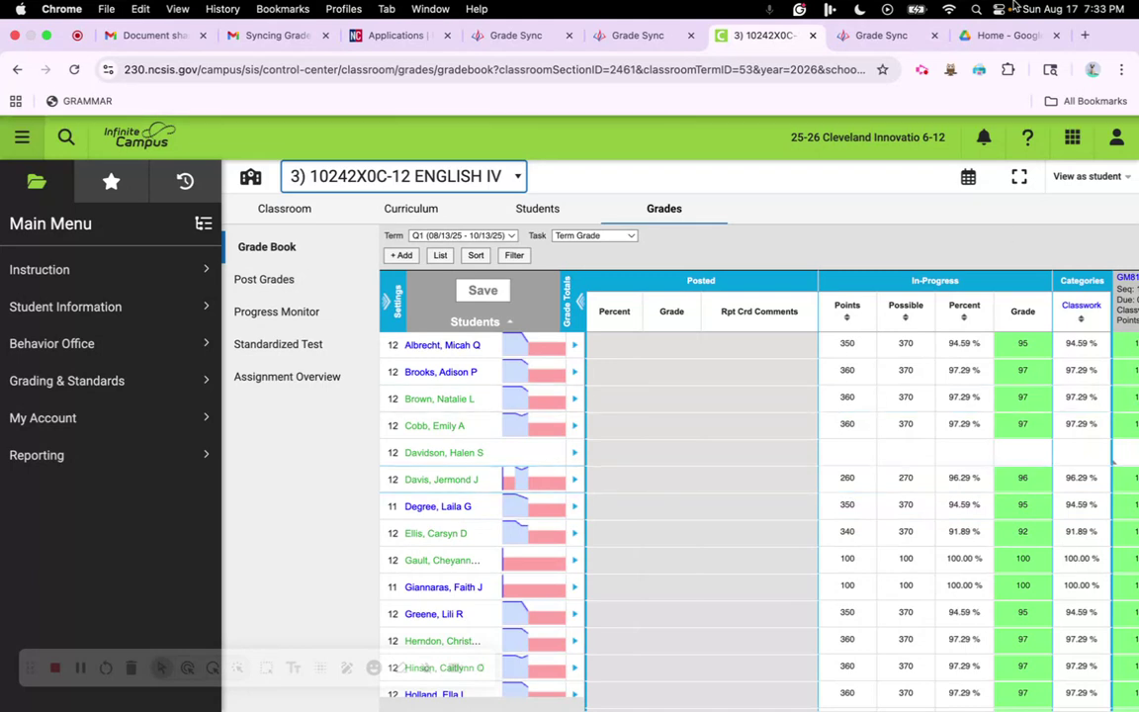
pyautogui.hscroll(2, 784, 530)
pyautogui.hscroll(3, 784, 529)
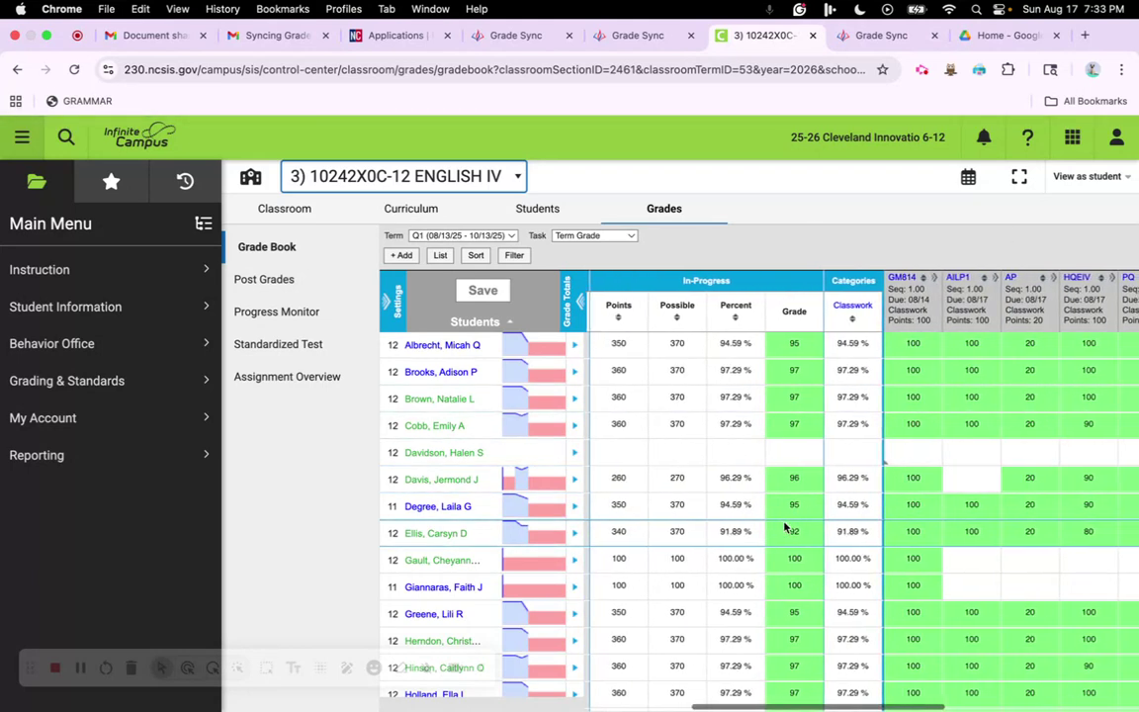
pyautogui.hscroll(2, 784, 529)
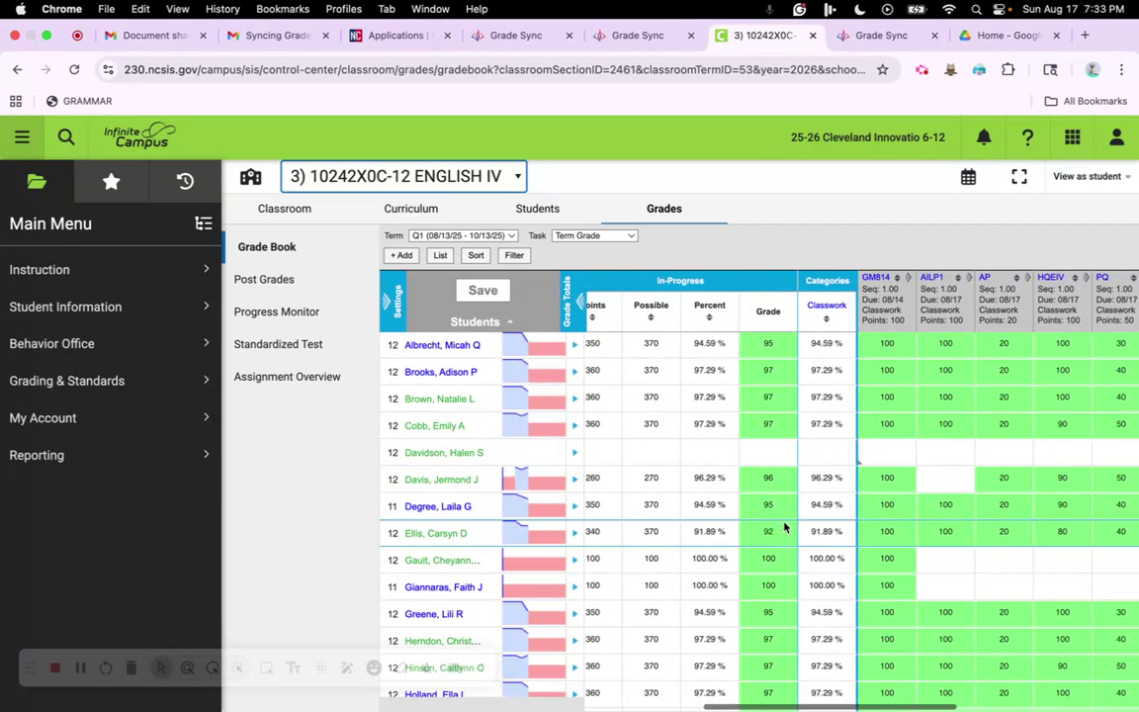